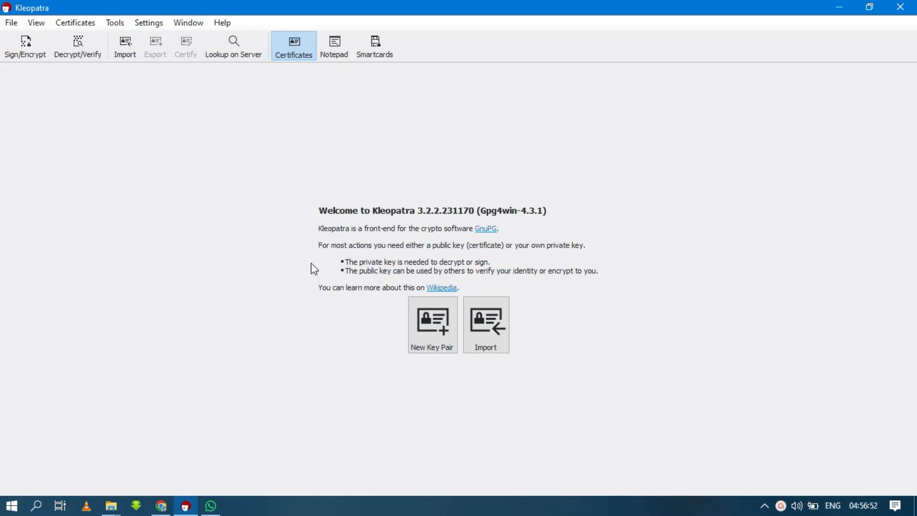
left_click(111, 505)
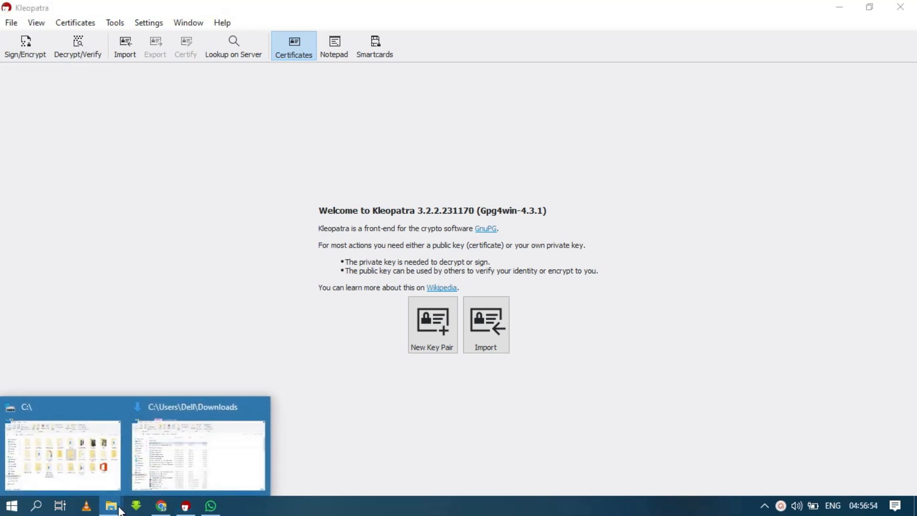
left_click(106, 469)
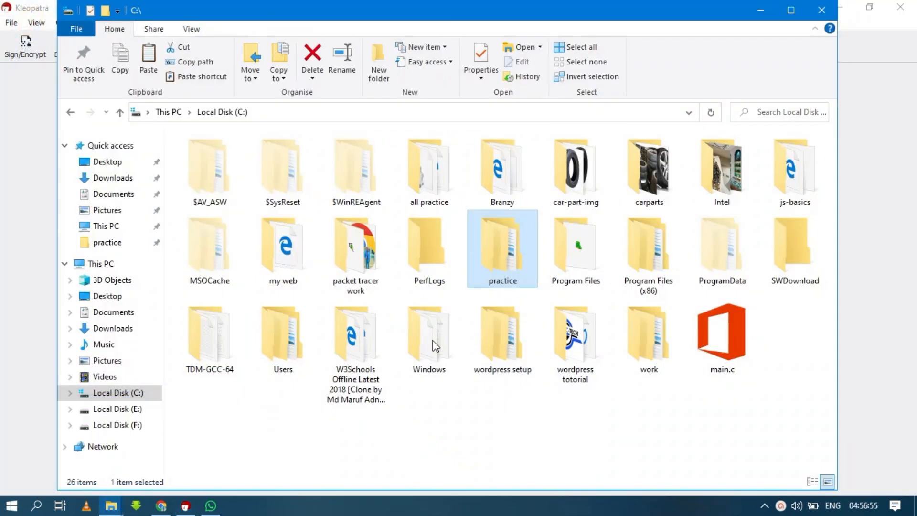
double_click(506, 263)
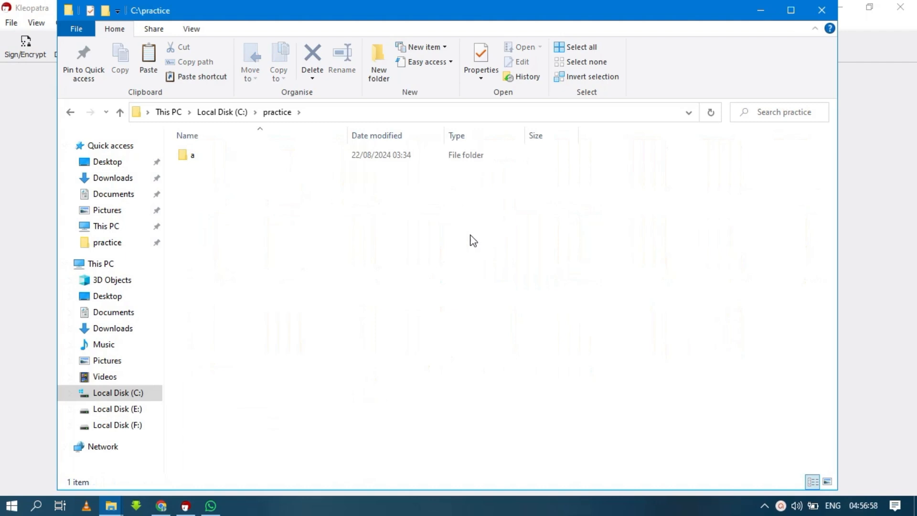
double_click(448, 161)
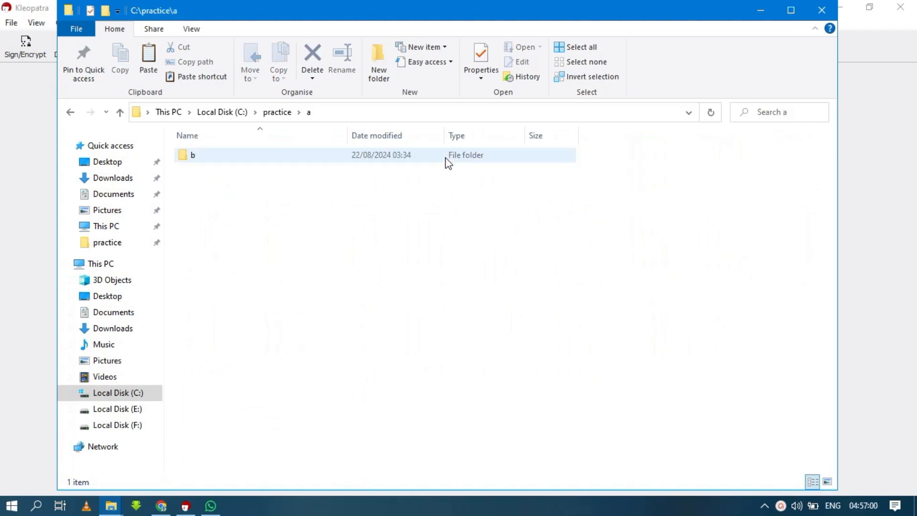
double_click(447, 161)
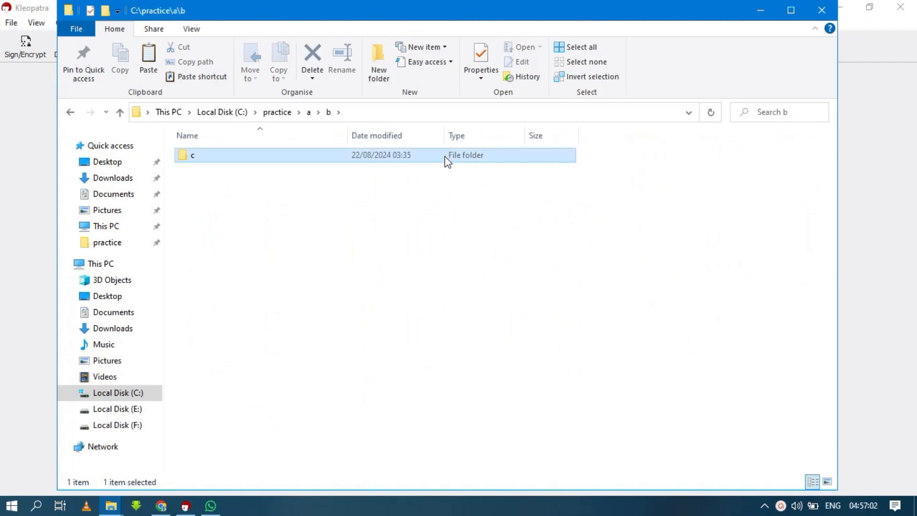
double_click(446, 159)
double_click(446, 158)
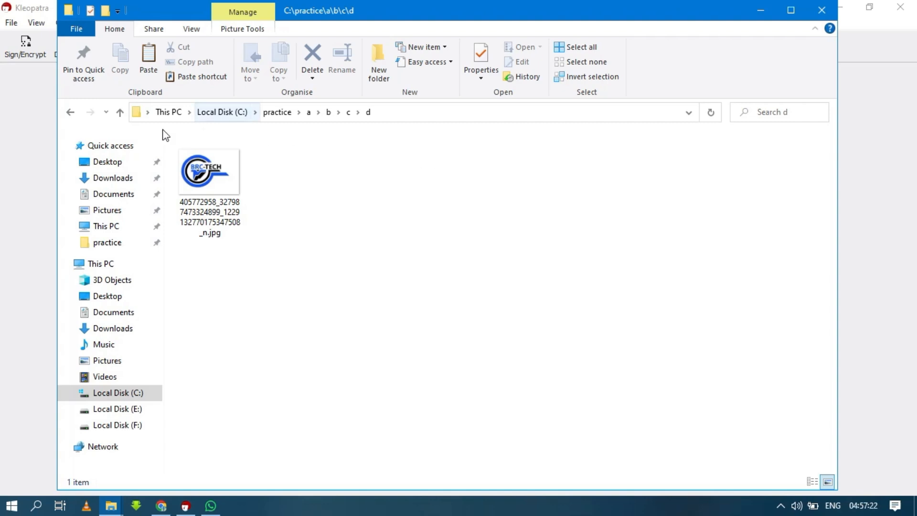
left_click(120, 113)
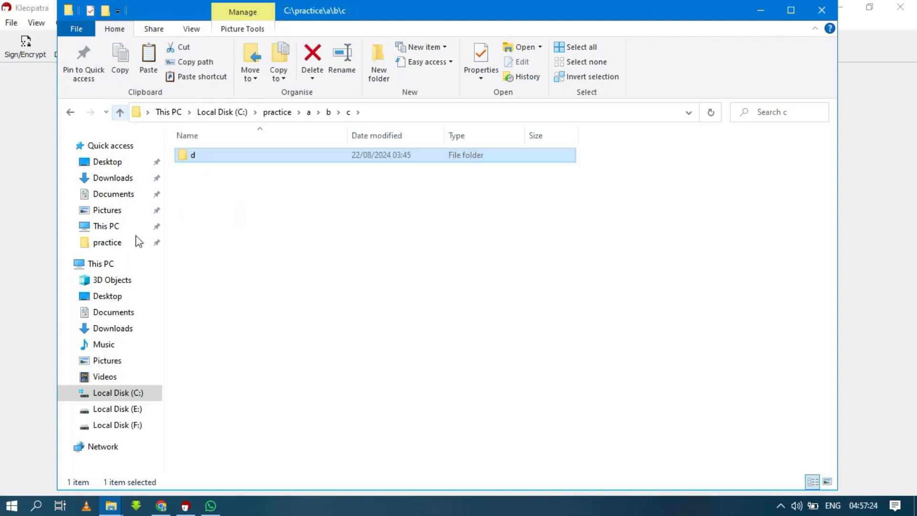
left_click(185, 506)
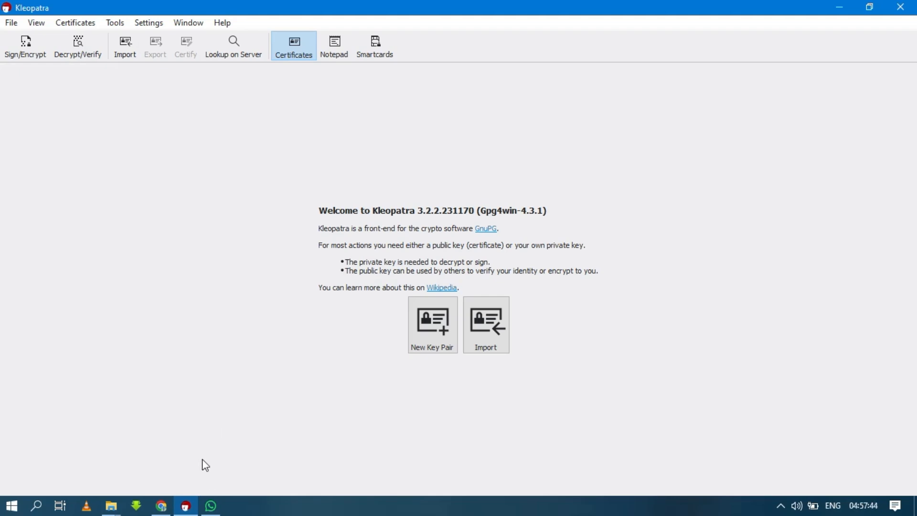
Step: In Chrome, search for the Gpg4win download and open the official gpg4win.org site
left_click(162, 506)
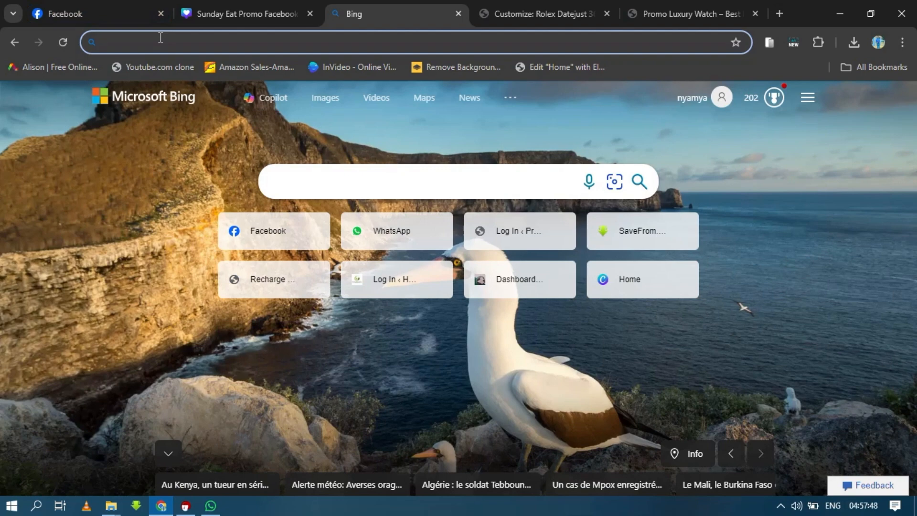
type("pgp")
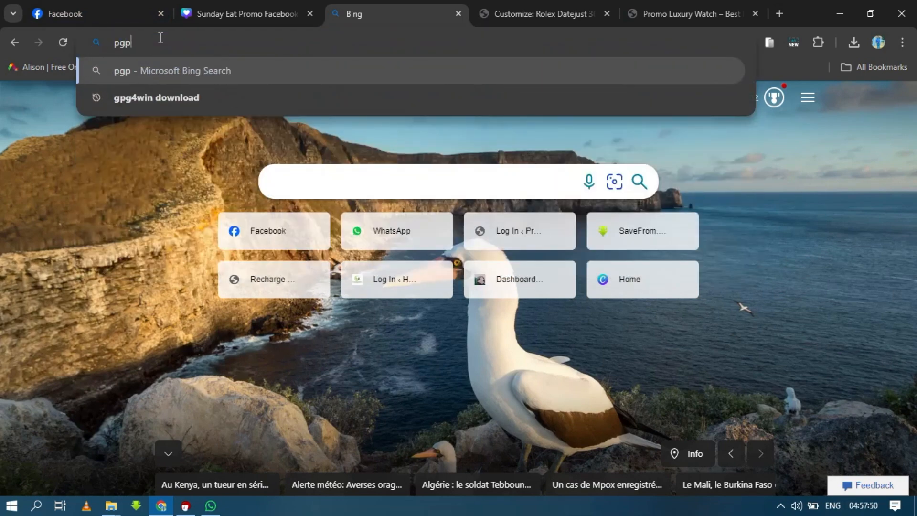
type("4wi")
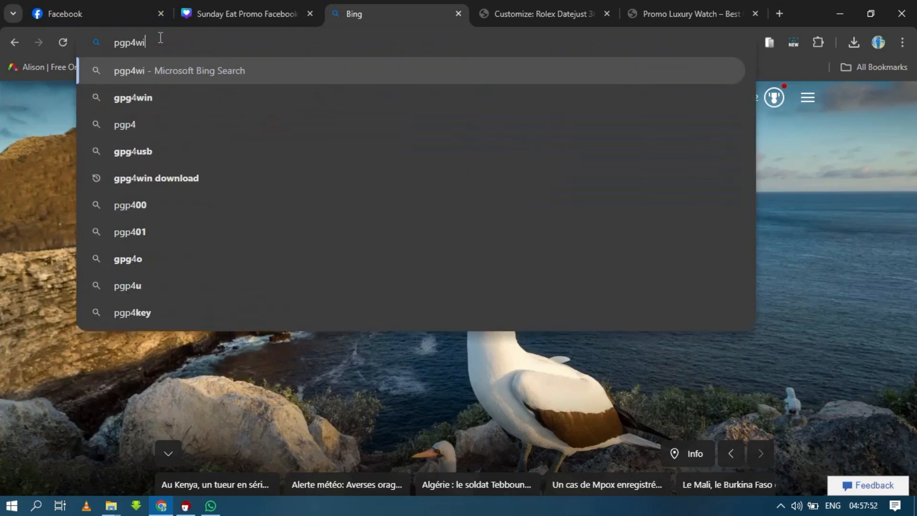
left_click(150, 125)
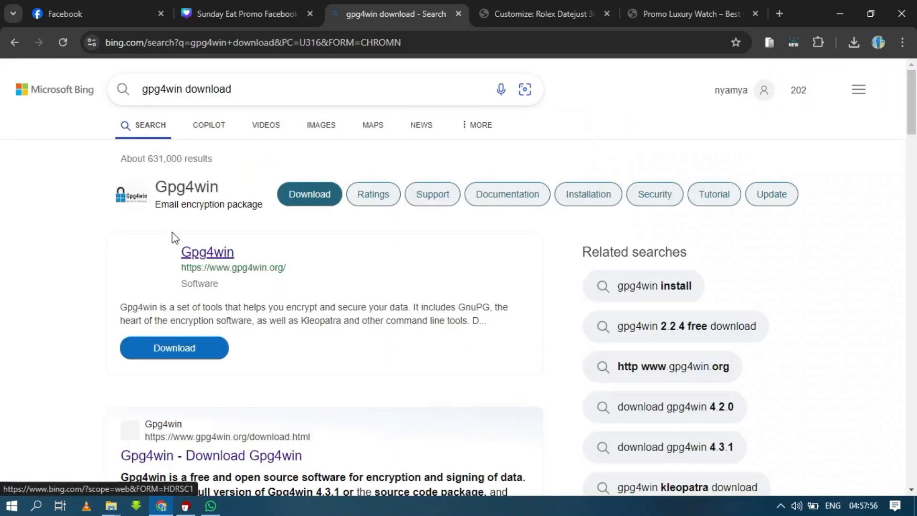
left_click(208, 258)
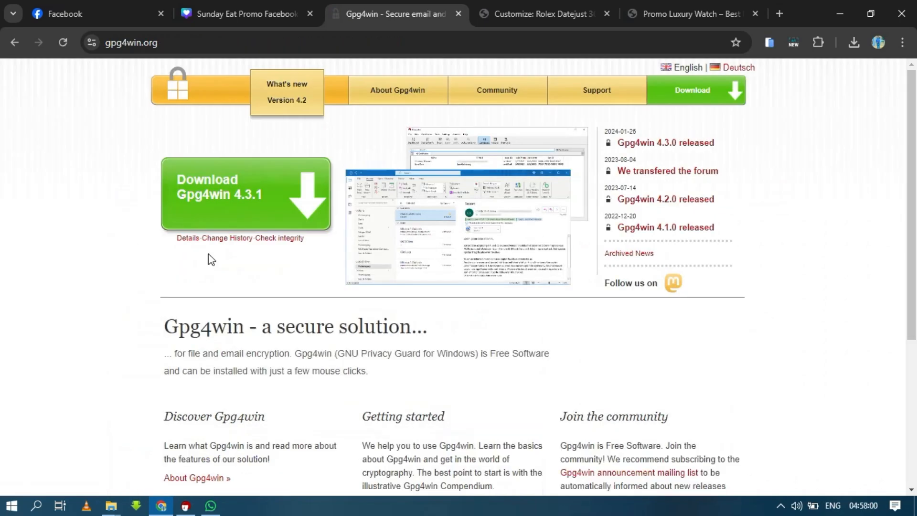
Step: Download the Gpg4win 4.3.1 installer with a $0 donation and confirm it finished downloading
left_click(220, 207)
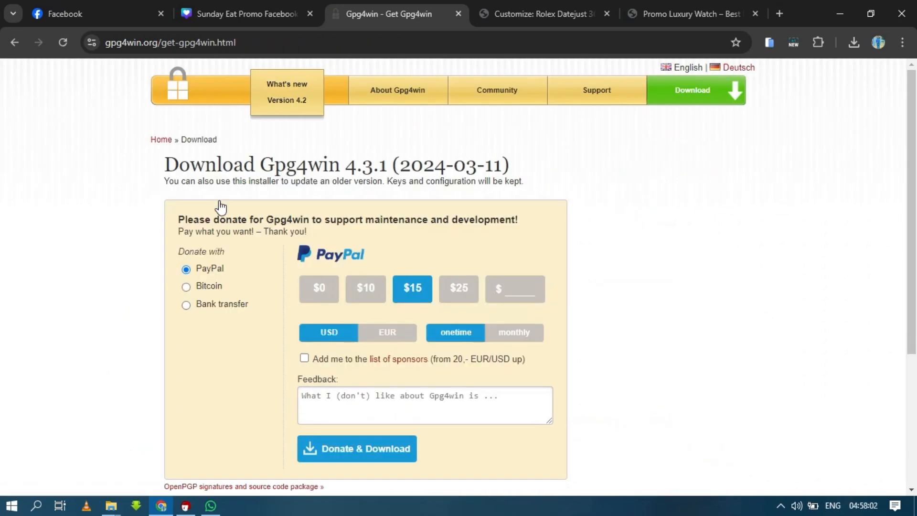
left_click(319, 299)
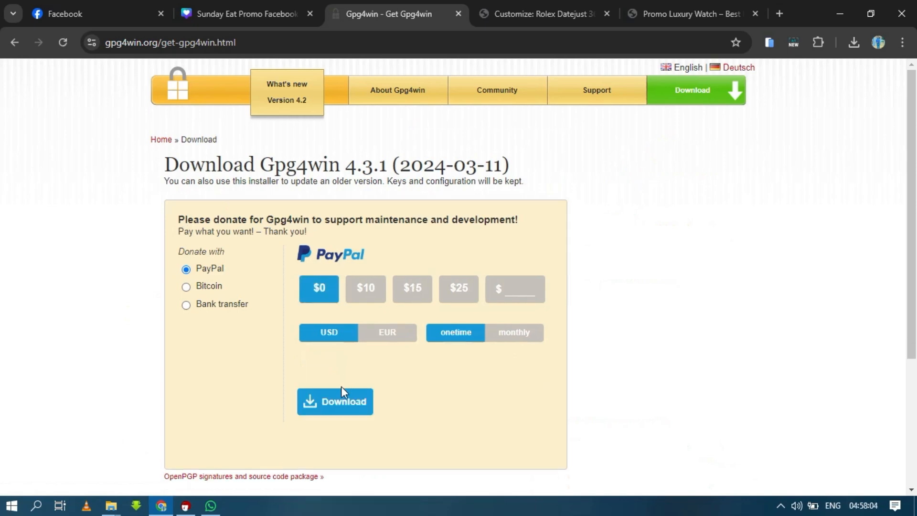
left_click(344, 419)
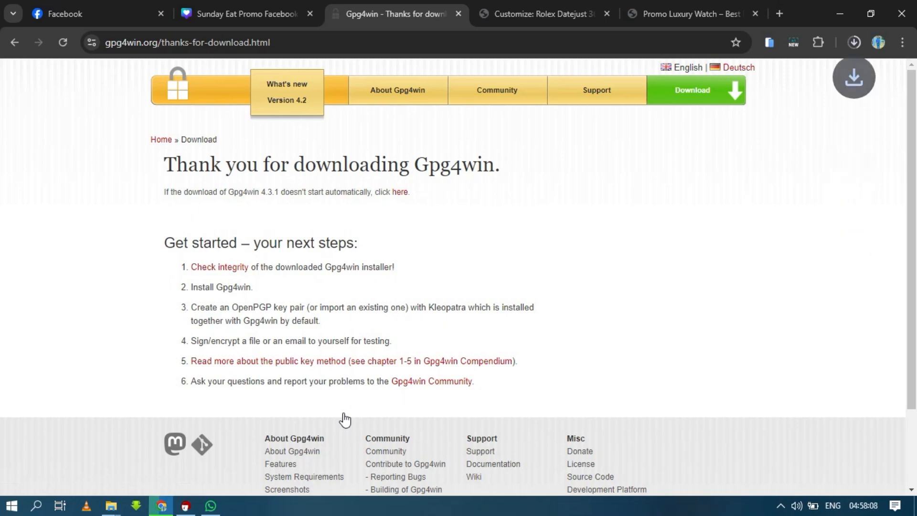
left_click(854, 42)
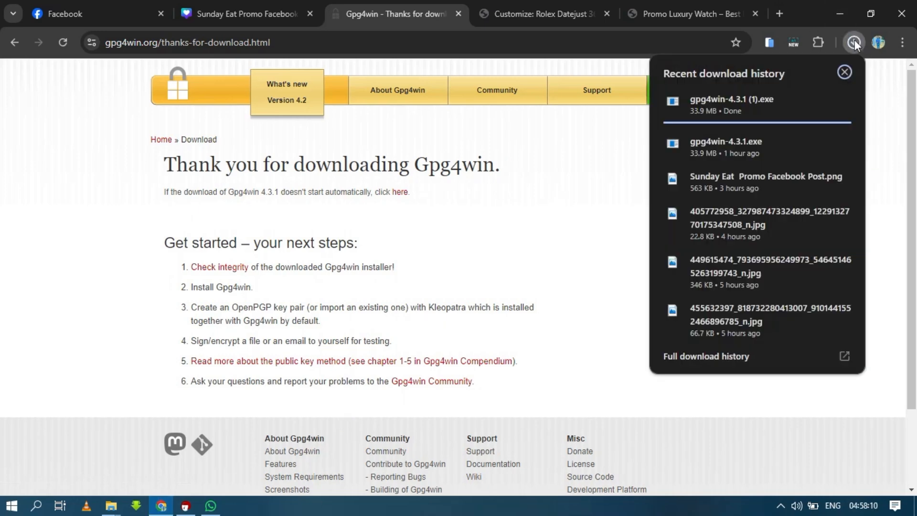
left_click(854, 42)
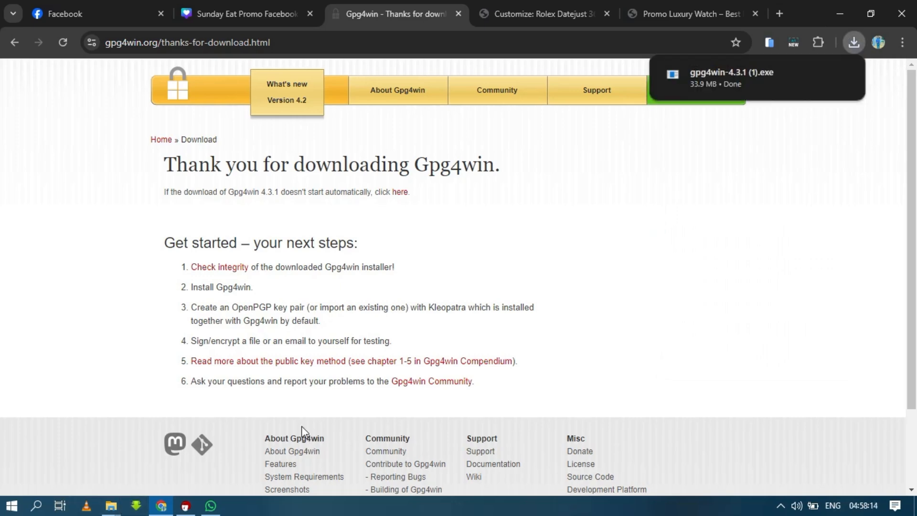
left_click(111, 512)
Step: Confirm the Gpg4win installer is in Downloads, then minimize Explorer, Chrome and Kleopatra
left_click(180, 466)
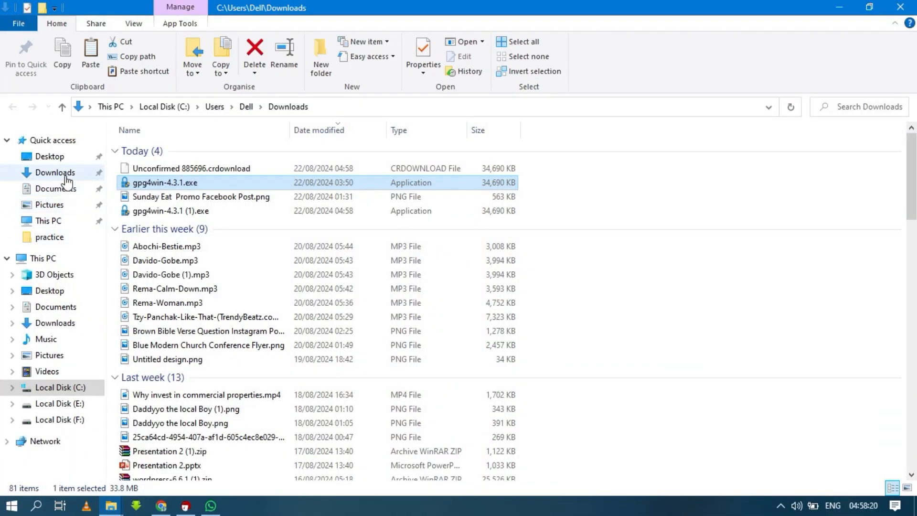
left_click(67, 180)
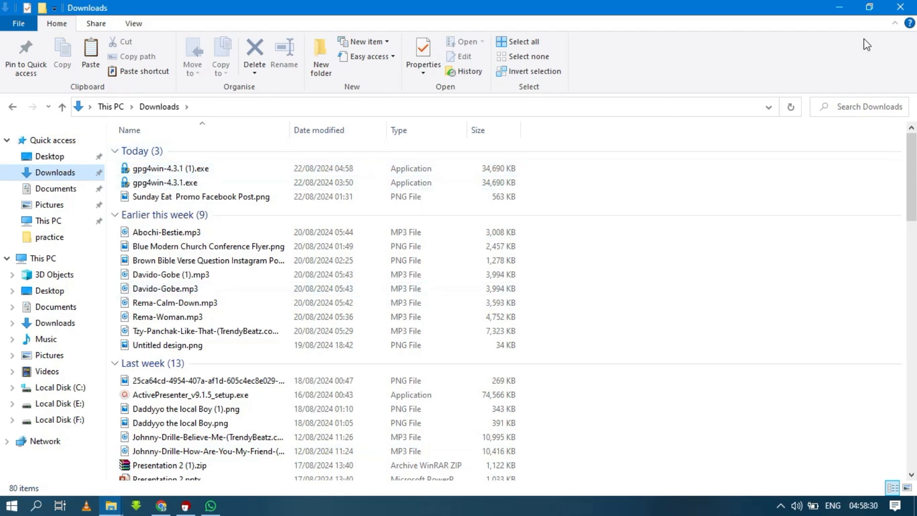
left_click(848, 8)
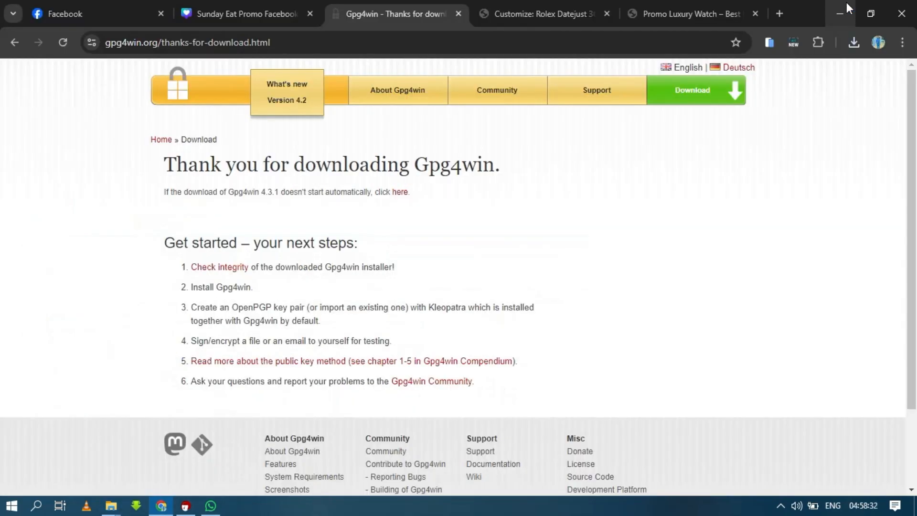
left_click(847, 8)
left_click(844, 5)
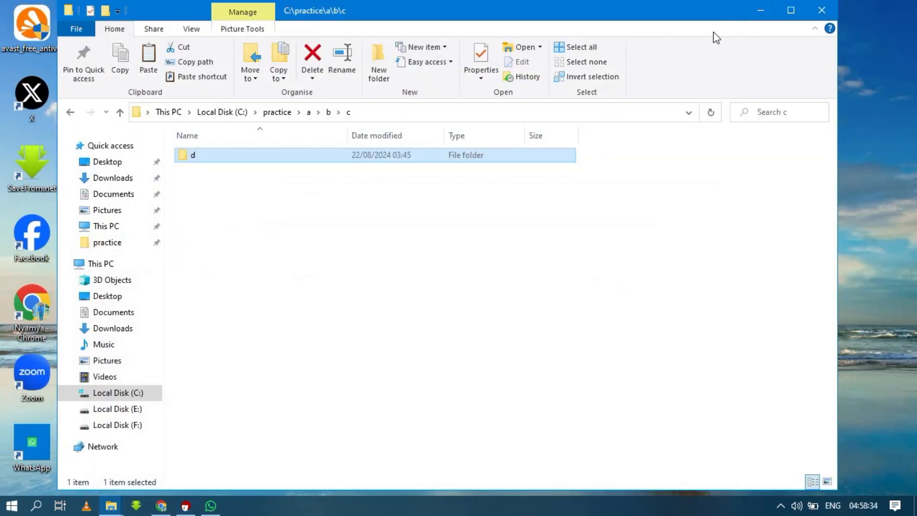
left_click(754, 9)
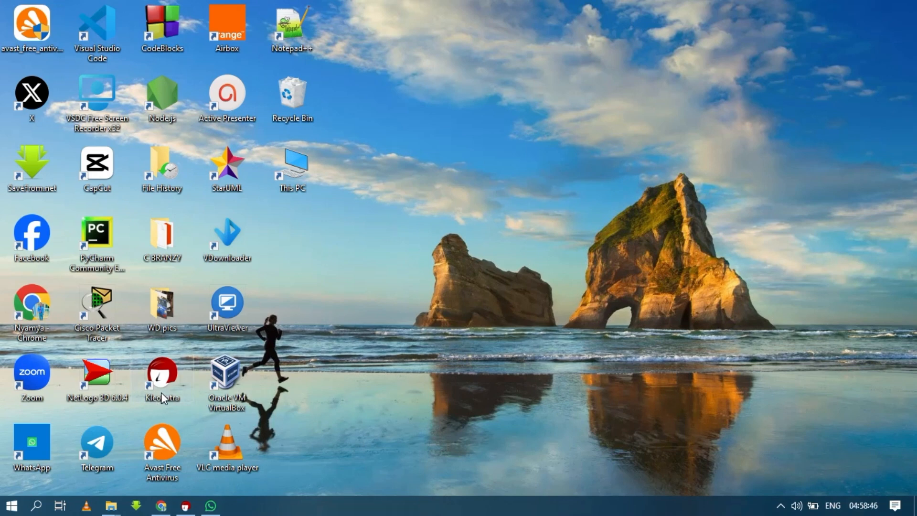
Step: Move the Kleopatra shortcut beside This PC and restore the Kleopatra window
left_click_drag(162, 398, 402, 159)
left_click(423, 198)
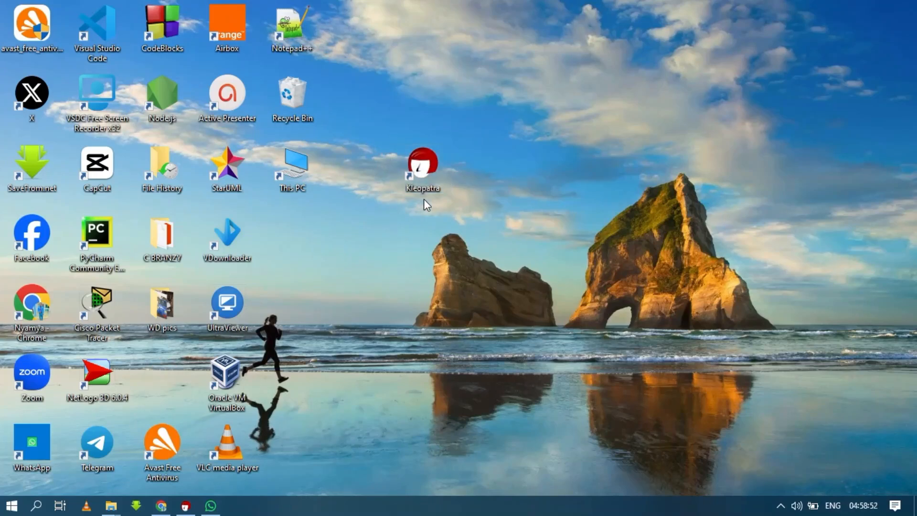
left_click(196, 509)
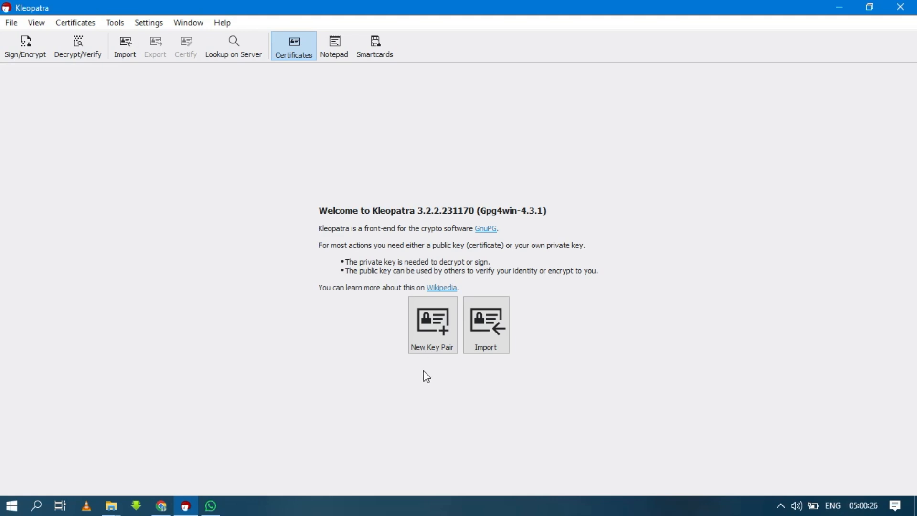
Step: Start a new key pair named Brc-tech, add the e-mail address, and enable passphrase protection
left_click(431, 341)
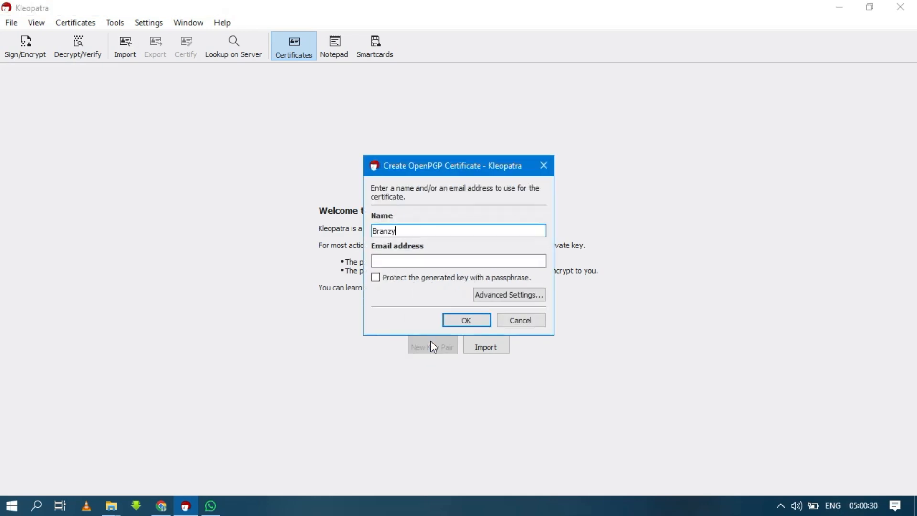
key("BackSpace")
key("BackSpace")
key("BackSpace")
key("BackSpace")
key("BackSpace")
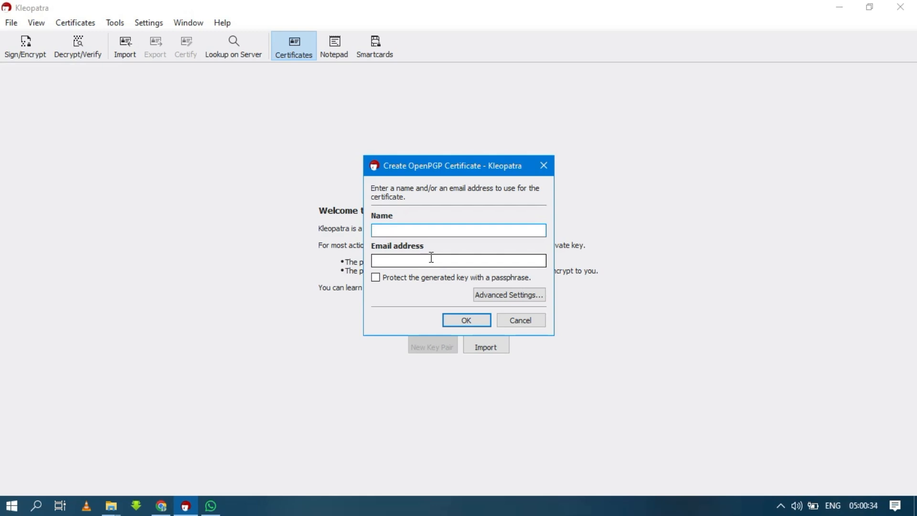
type("Brc-tech")
left_click(429, 263)
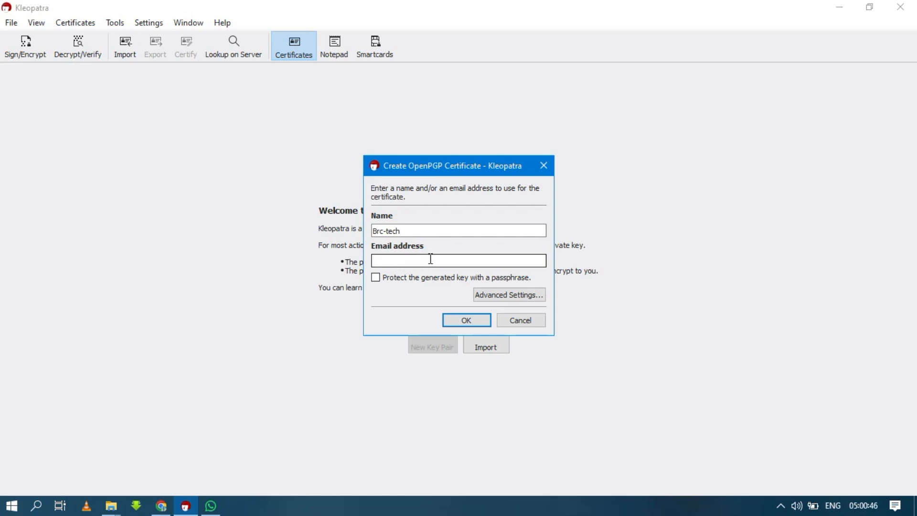
left_click(374, 282)
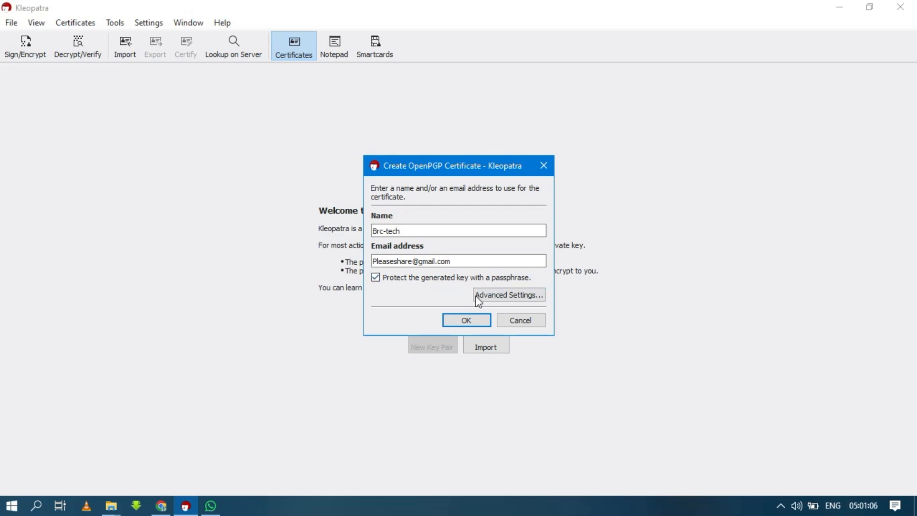
Step: In Advanced Settings, choose RSA with 4,096 bits for both the main key and subkey
left_click(492, 300)
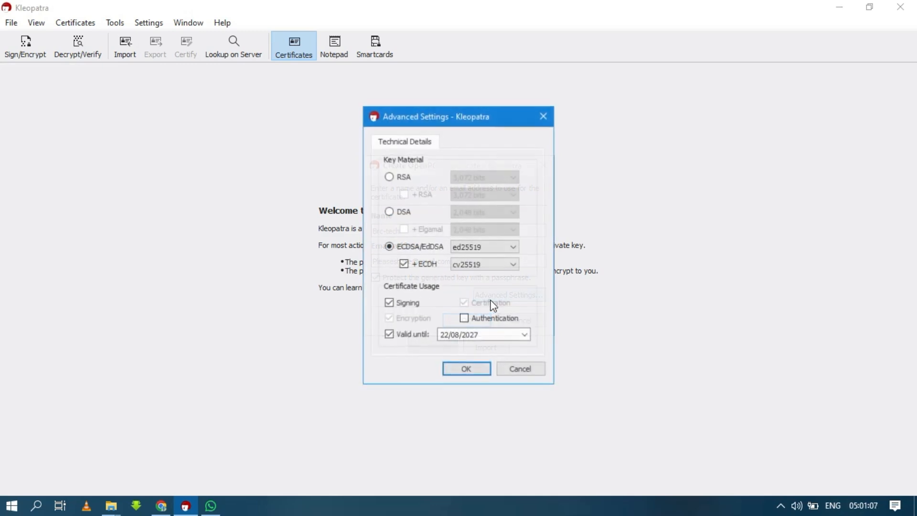
left_click(393, 180)
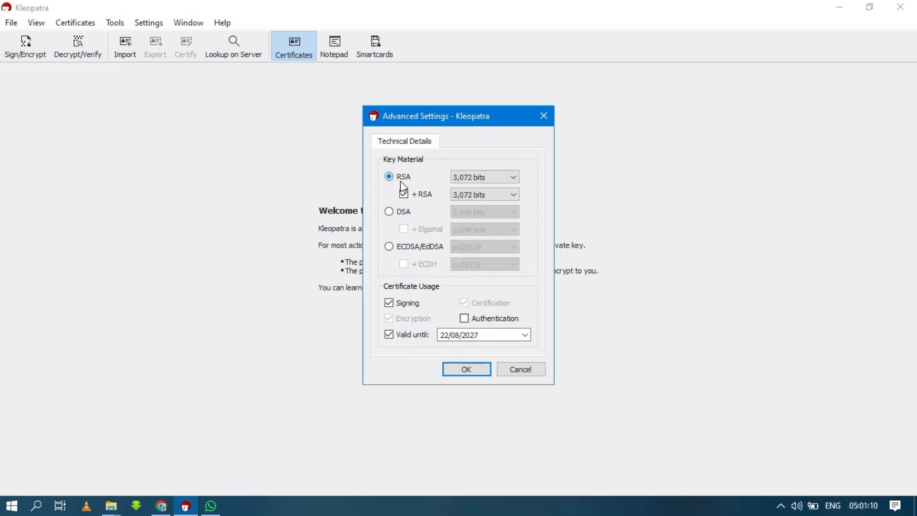
left_click(474, 179)
left_click(474, 205)
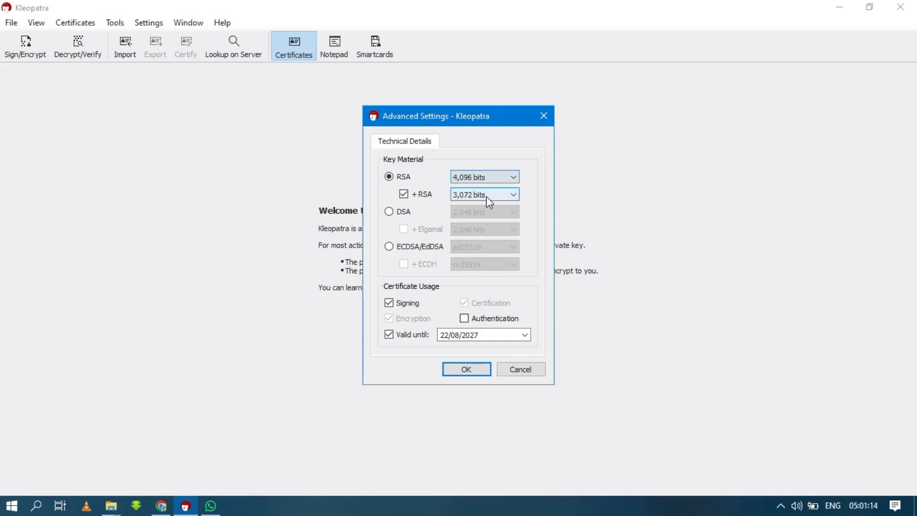
left_click(486, 196)
left_click(497, 222)
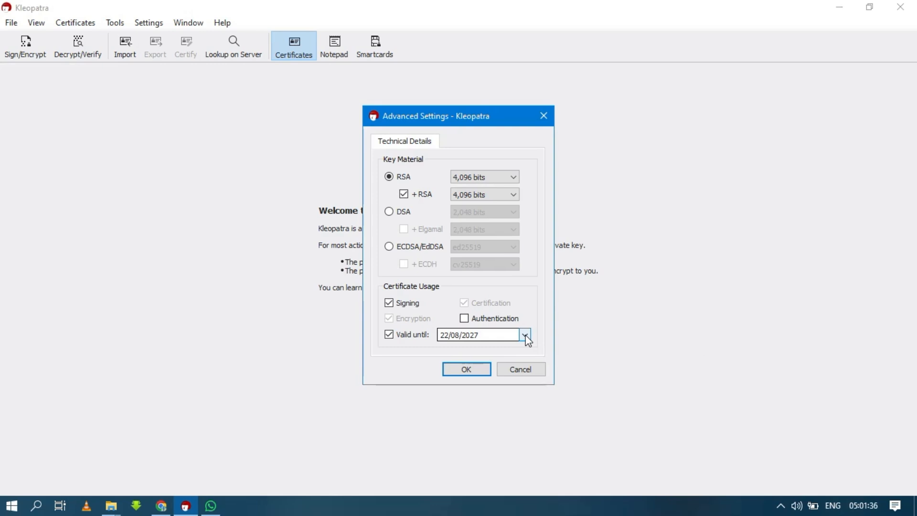
left_click(475, 372)
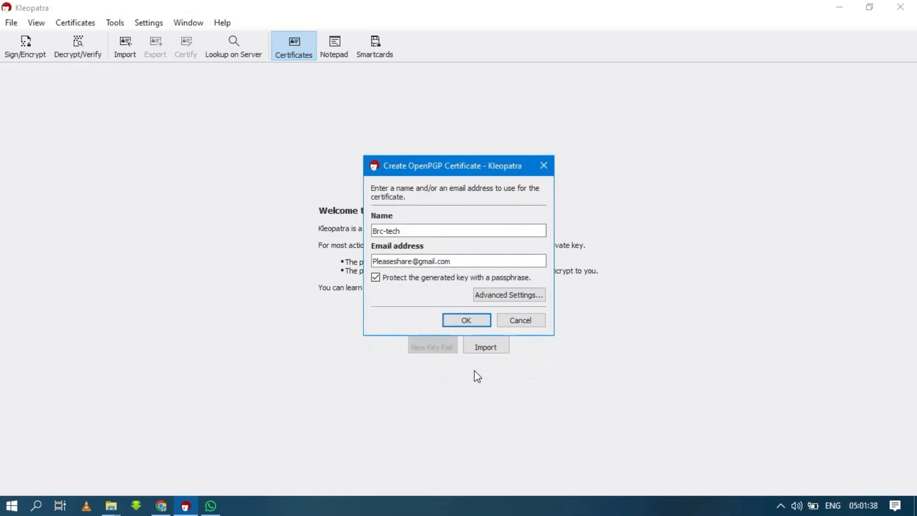
Step: Create the Brc-tech certificate, entering and repeating the passphrase in the pinentry prompt
left_click(472, 322)
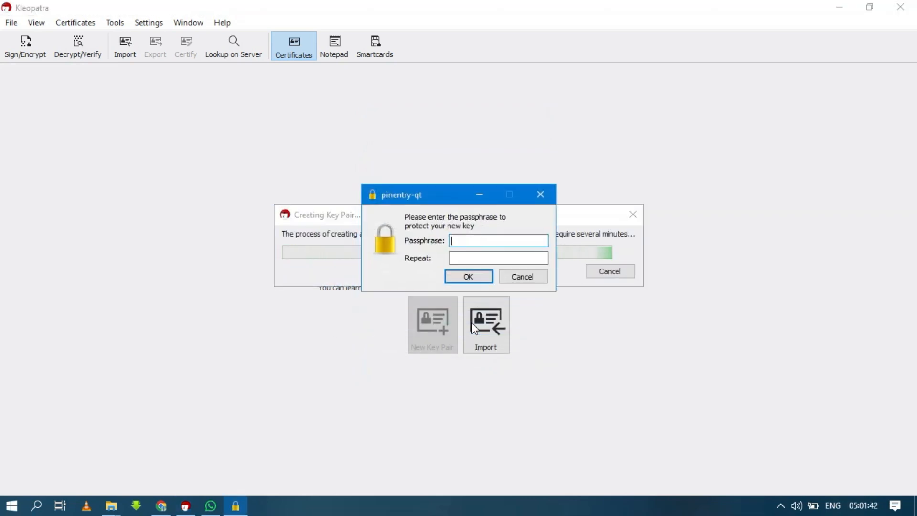
type("aaaaaaaaa")
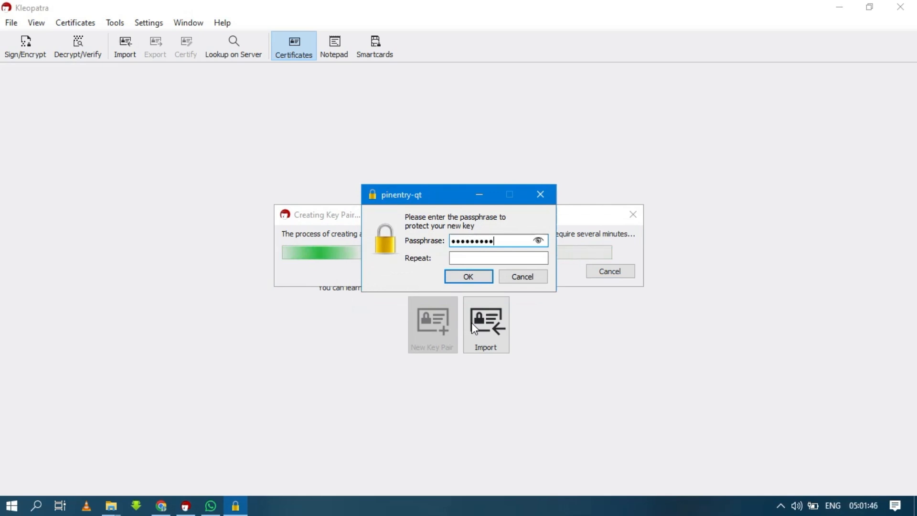
left_click(494, 256)
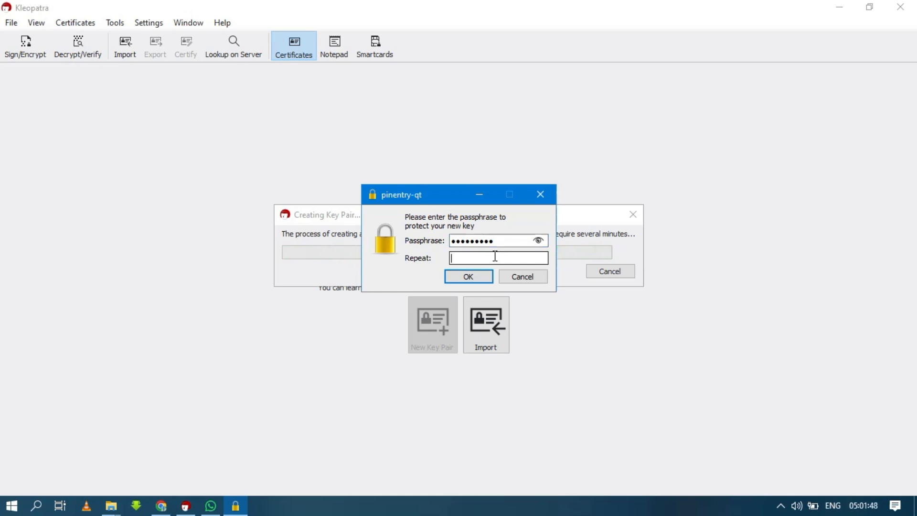
type("aaaaaaaaa")
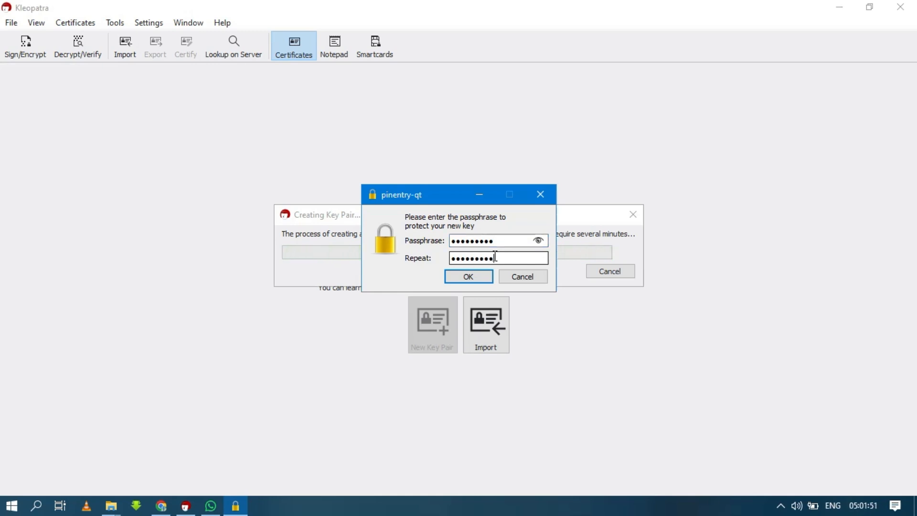
left_click(538, 241)
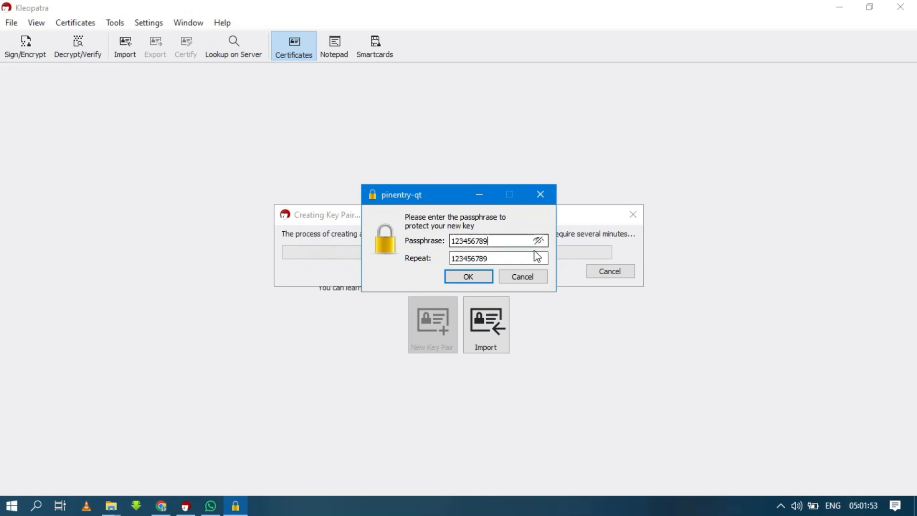
left_click(479, 275)
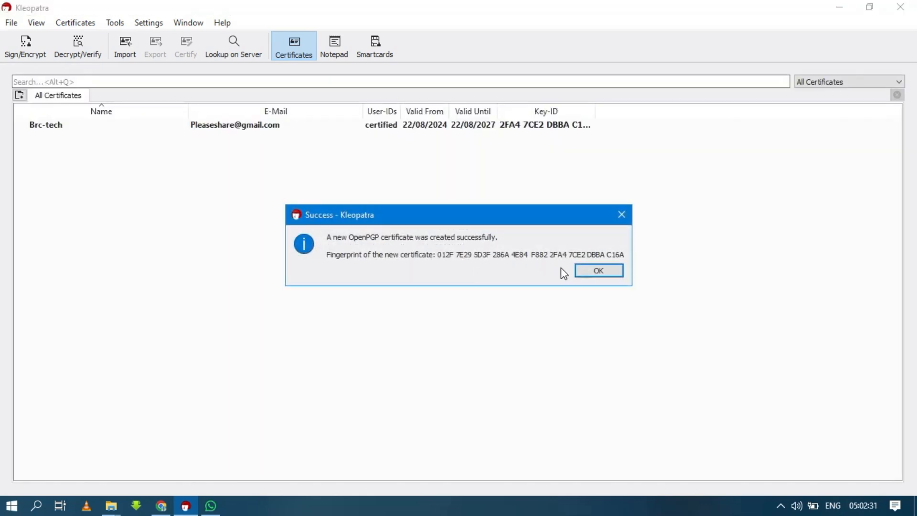
Step: Dismiss the Success notice and select the Brc-tech certificate in the list
left_click(600, 269)
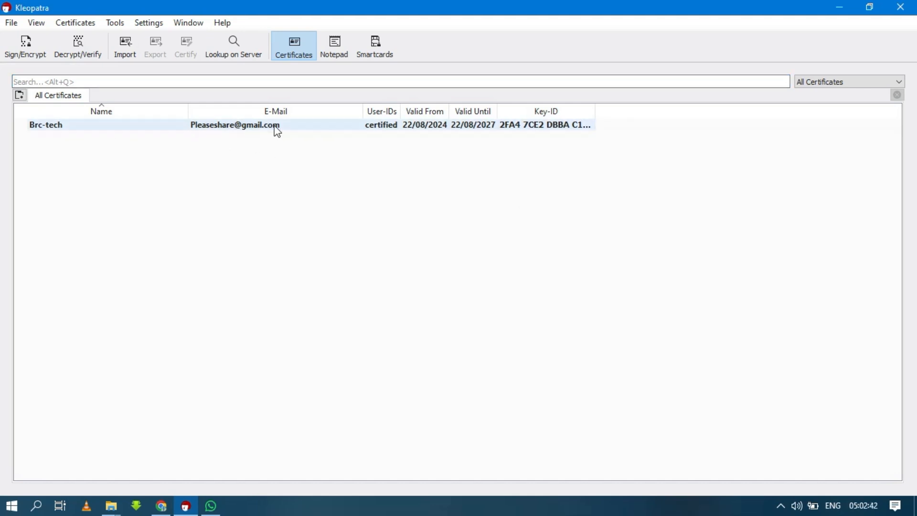
left_click(323, 127)
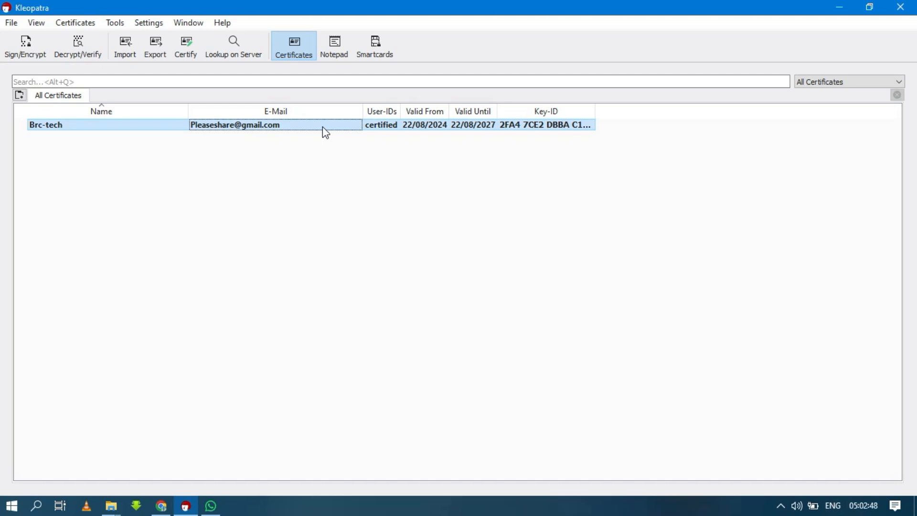
left_click(314, 177)
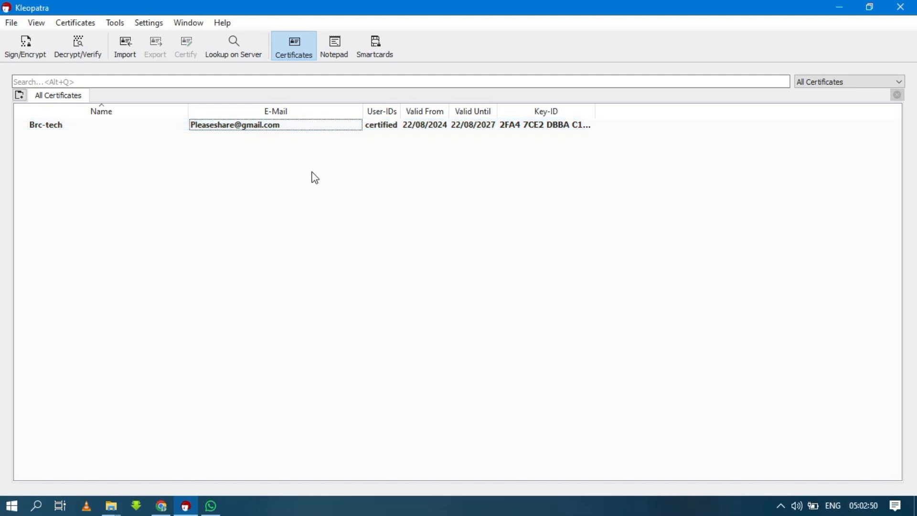
left_click(316, 135)
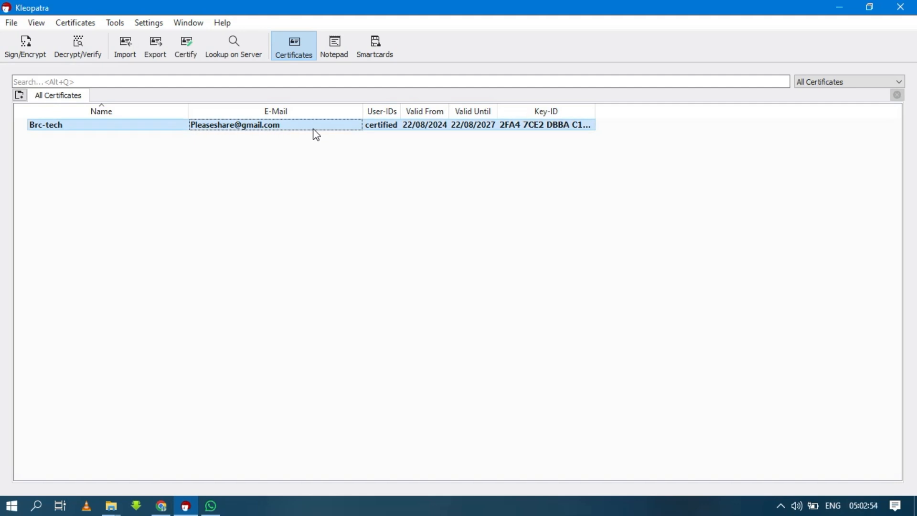
Step: Back up the Brc-tech secret key to practice as Brc-tech_0xDBBAC16A_SECRET.asc, authorising with the passphrase
right_click(316, 135)
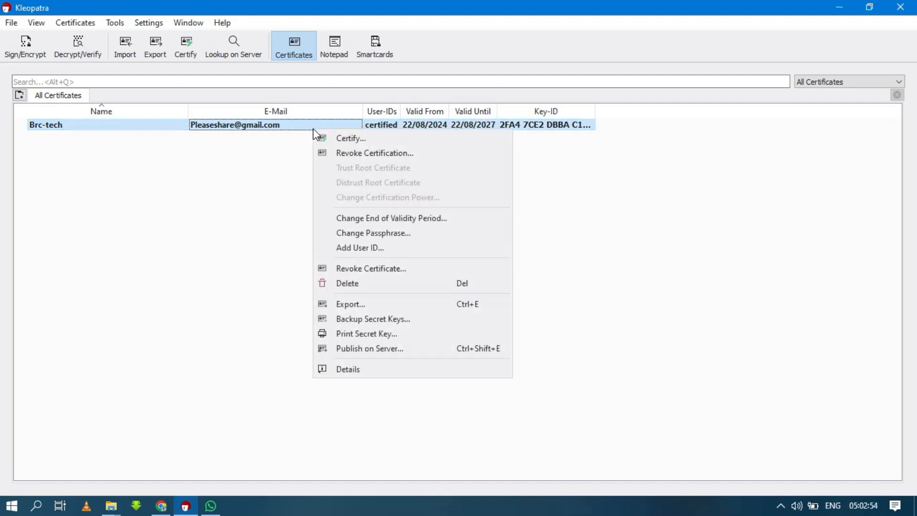
left_click(377, 319)
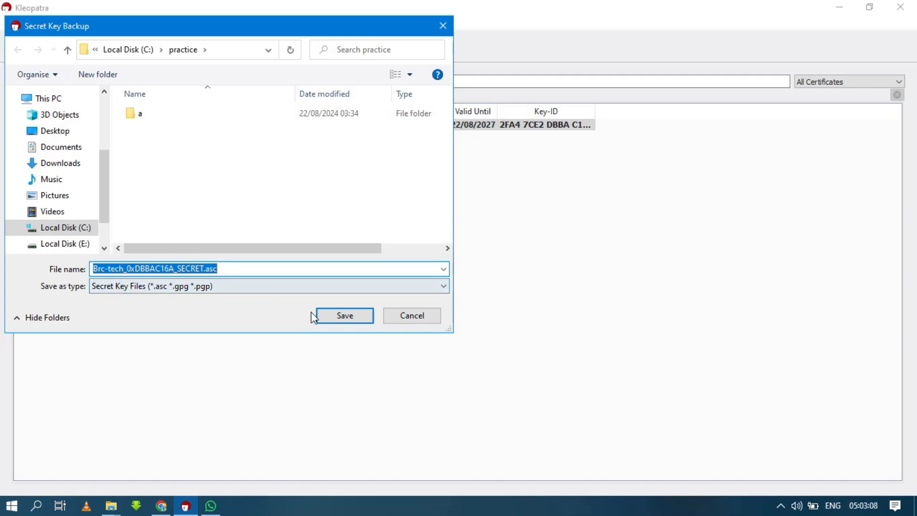
left_click(343, 317)
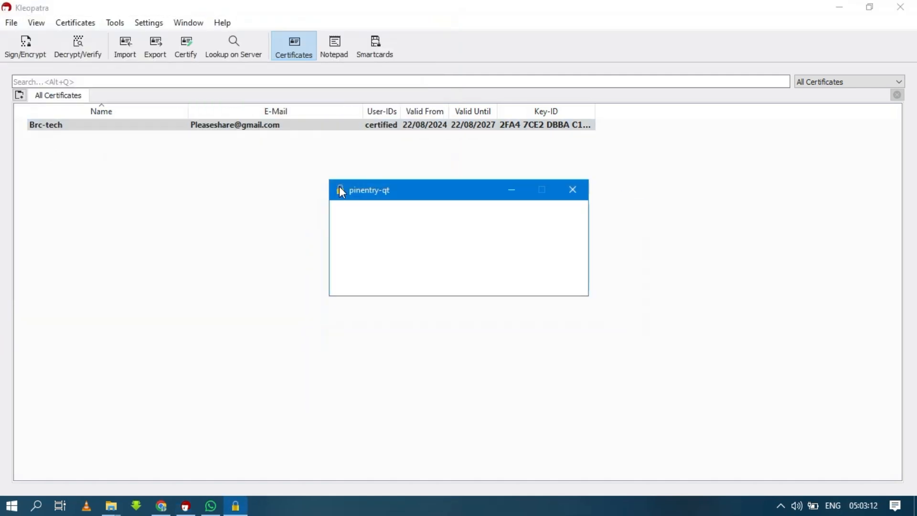
left_click(340, 187)
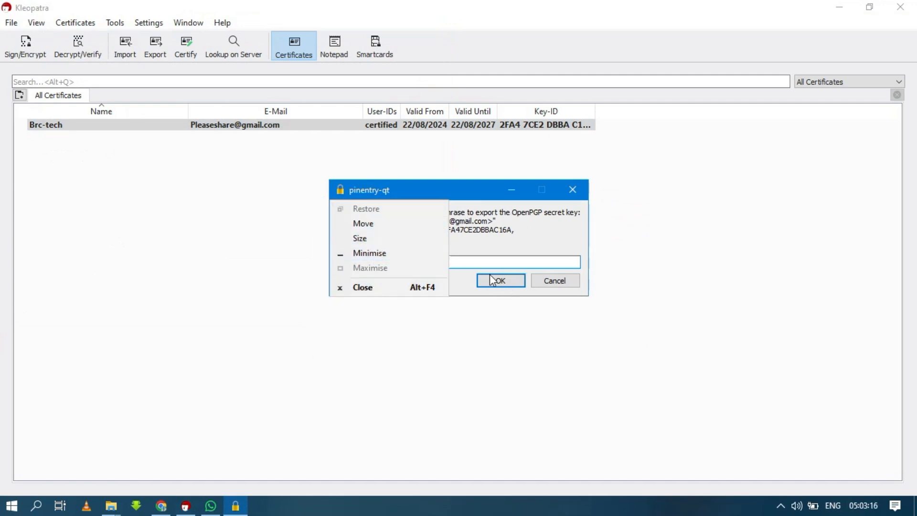
left_click(486, 259)
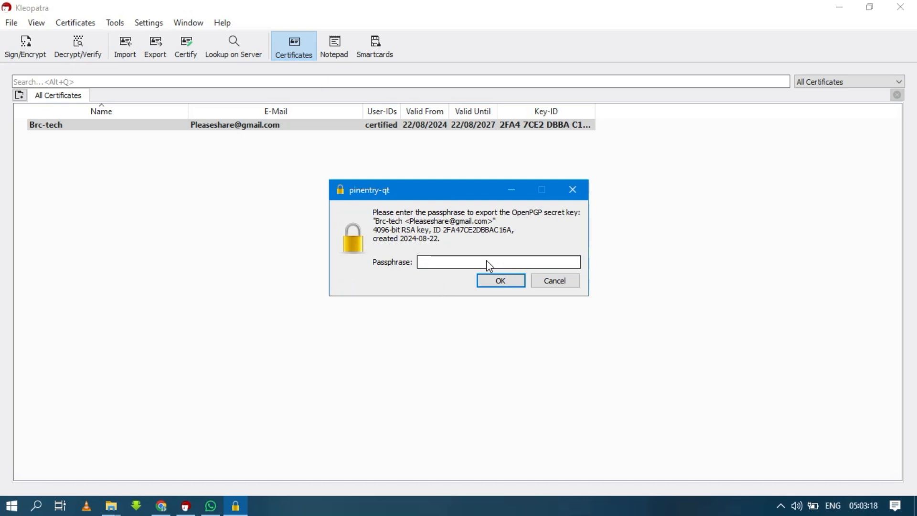
type("••••••••")
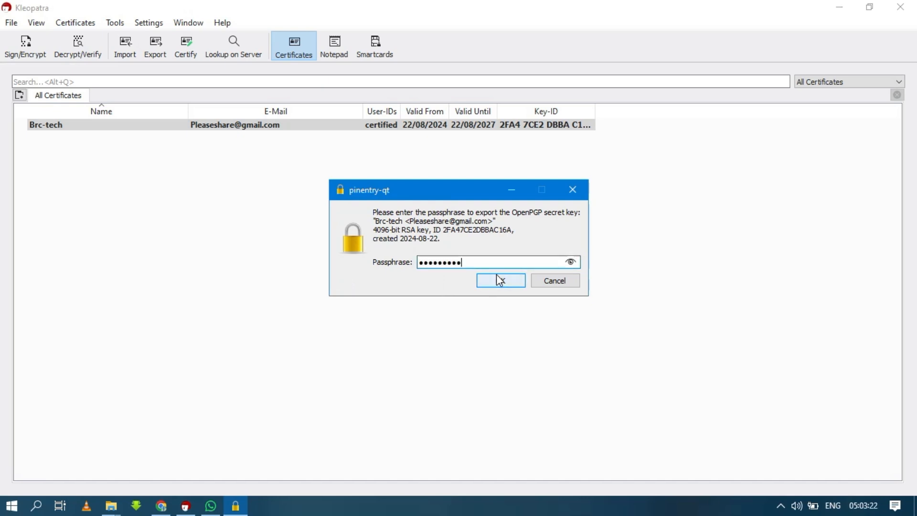
left_click(500, 281)
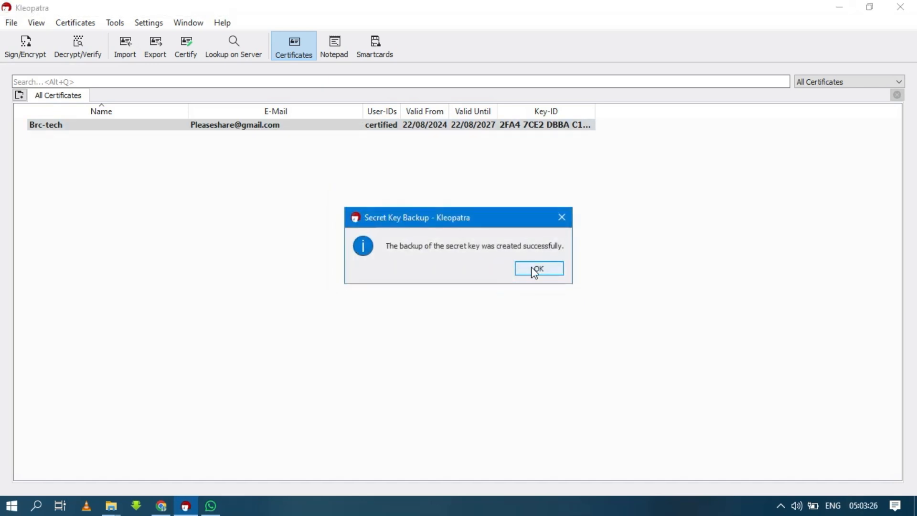
left_click(533, 268)
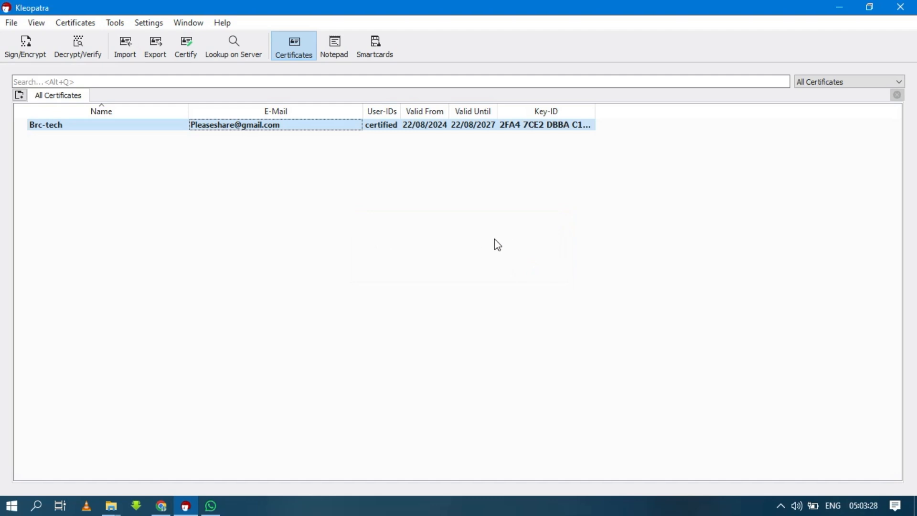
Step: Export the Brc-tech public certificate to practice as Brc-tech_0xDBBAC16A_public.asc
right_click(444, 128)
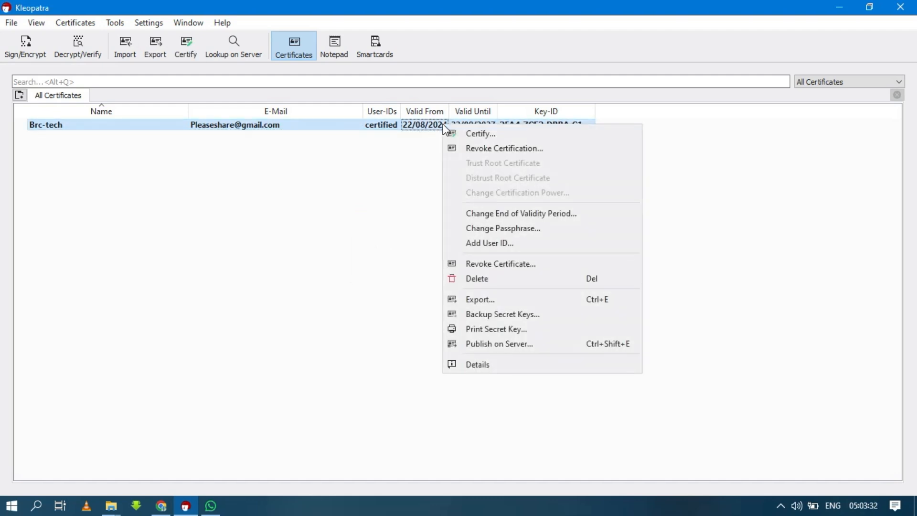
left_click(502, 295)
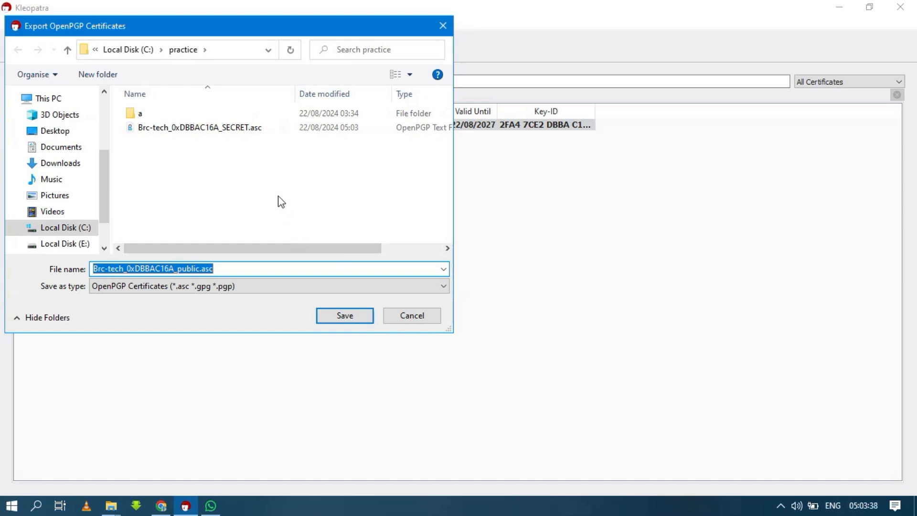
left_click(343, 317)
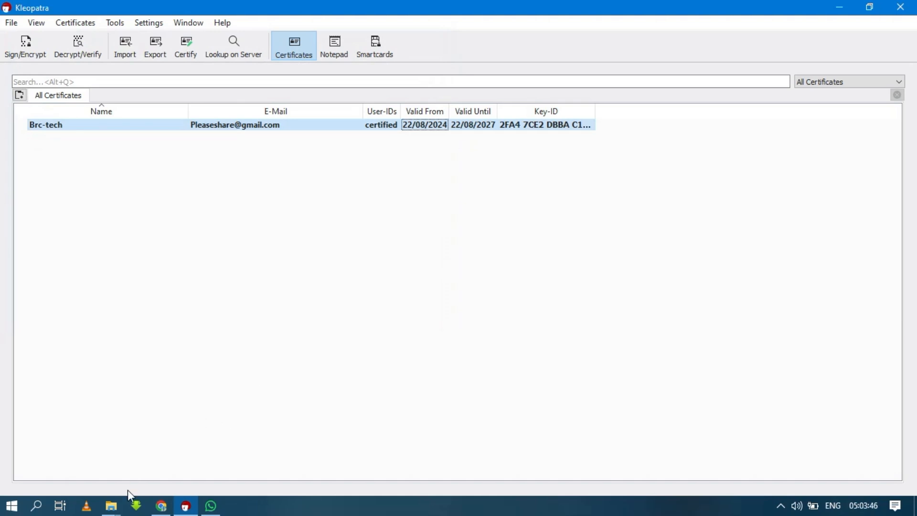
mouse_move(115, 506)
mouse_move(156, 461)
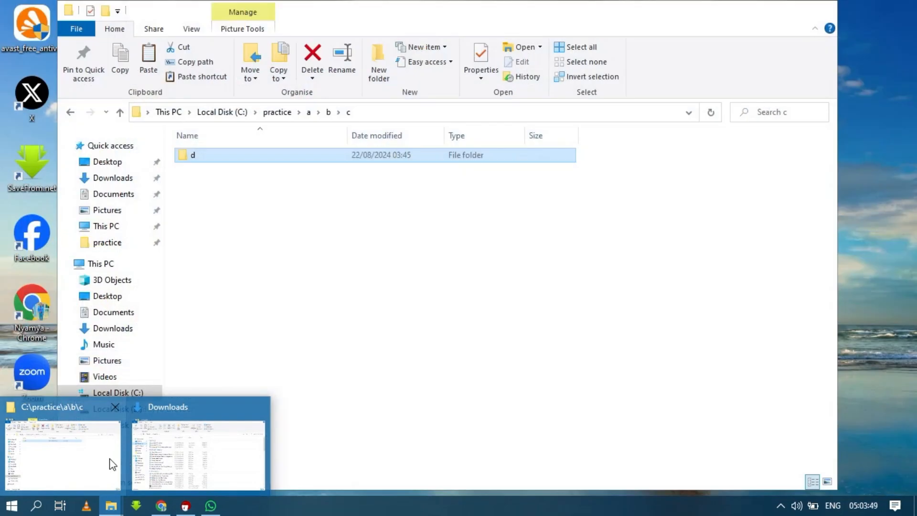
left_click(113, 461)
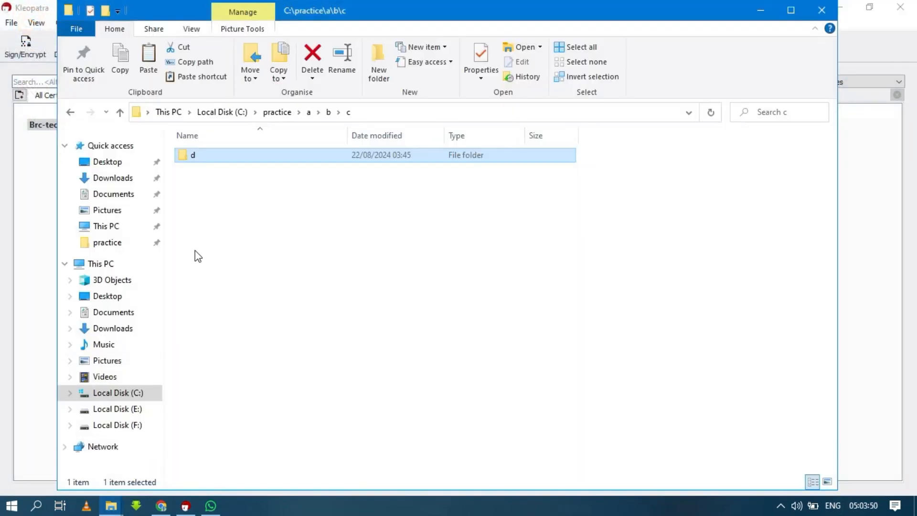
left_click(115, 393)
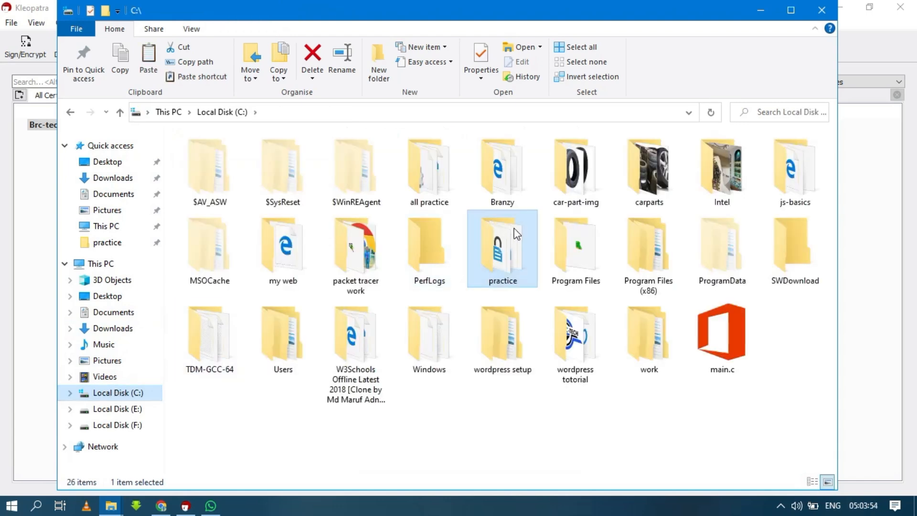
double_click(502, 246)
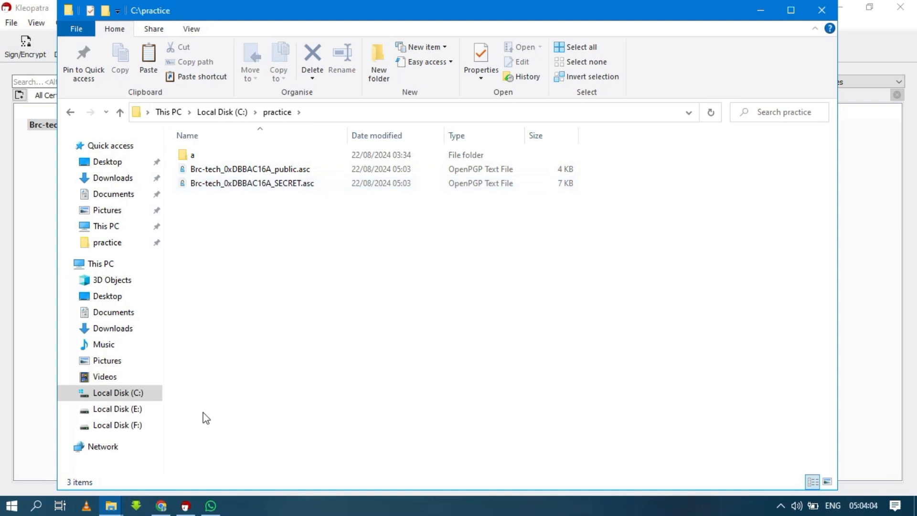
left_click(186, 505)
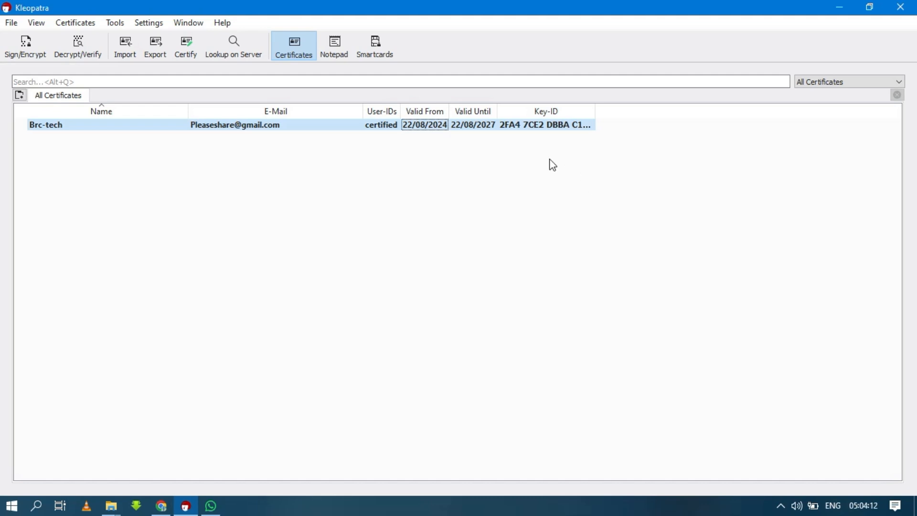
Step: Delete the Brc-tech certificate and confirm permanent removal of its secret key in both prompts
right_click(566, 125)
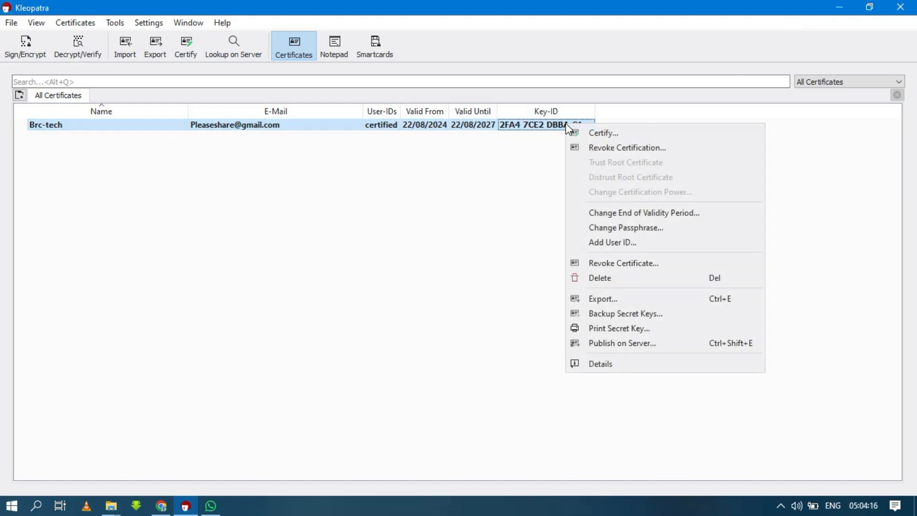
left_click(596, 274)
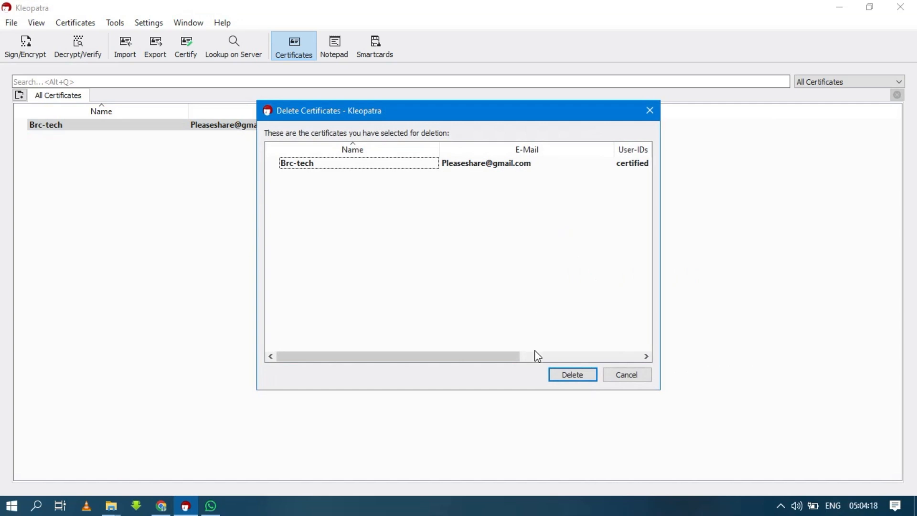
left_click(568, 375)
left_click(452, 283)
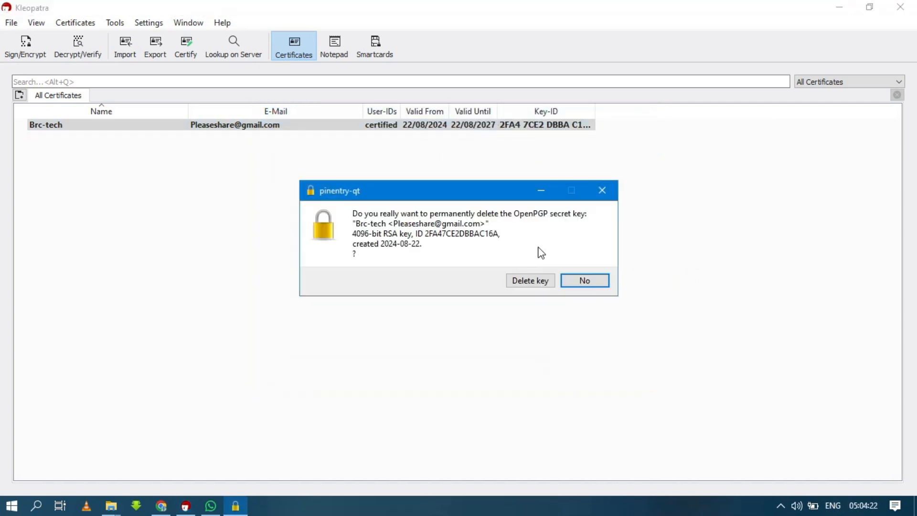
left_click(530, 281)
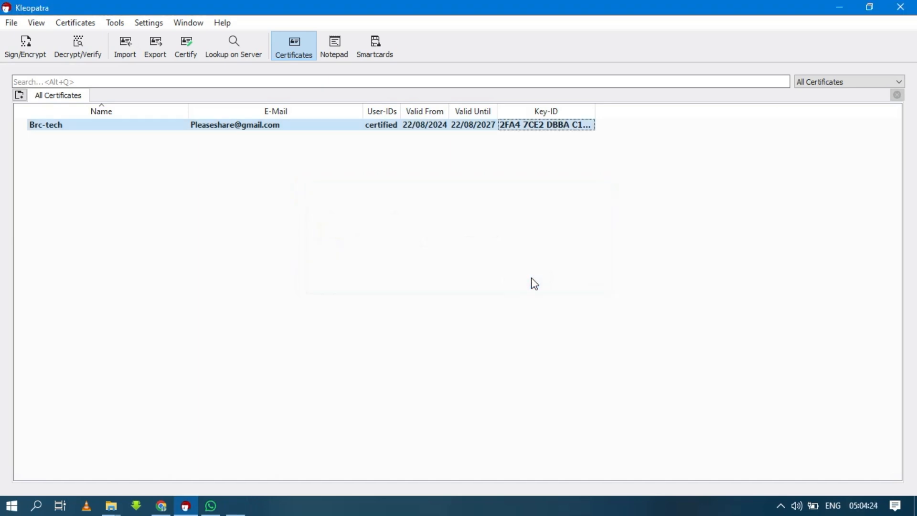
left_click(542, 285)
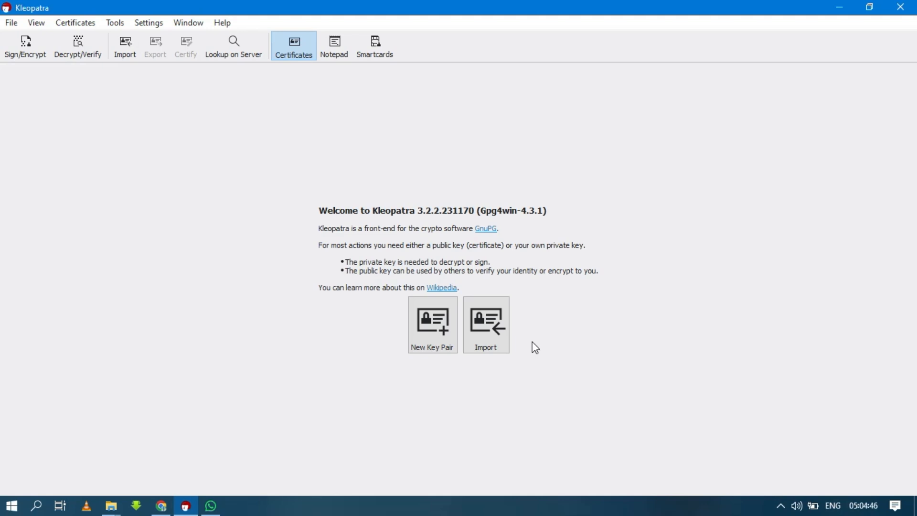
Step: Import Brc-tech_0xDBBAC16A_SECRET.asc from C:\practice and mark Brc-tech as your own certificate
left_click(485, 350)
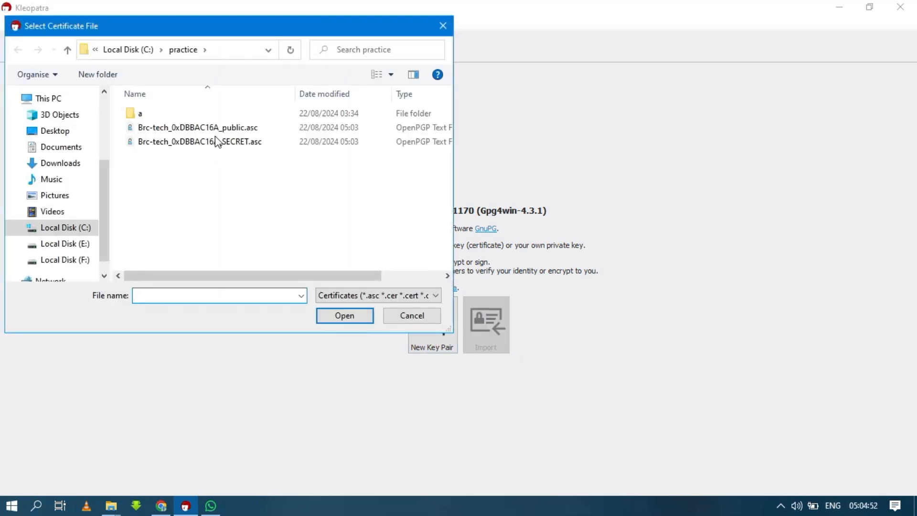
left_click(191, 143)
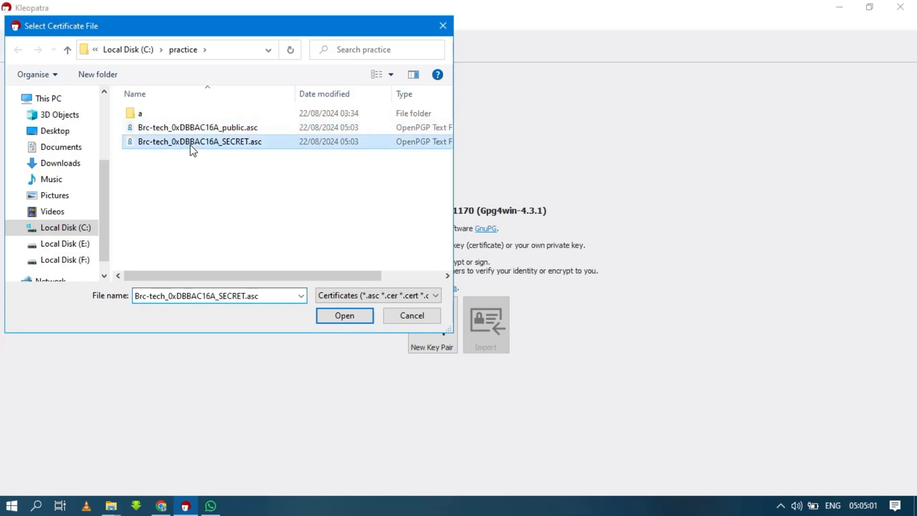
left_click(330, 314)
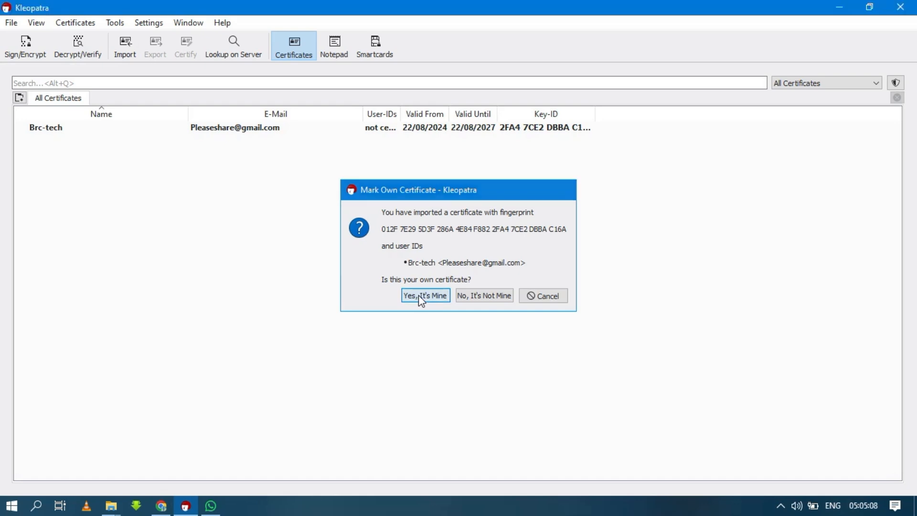
left_click(421, 297)
left_click(574, 296)
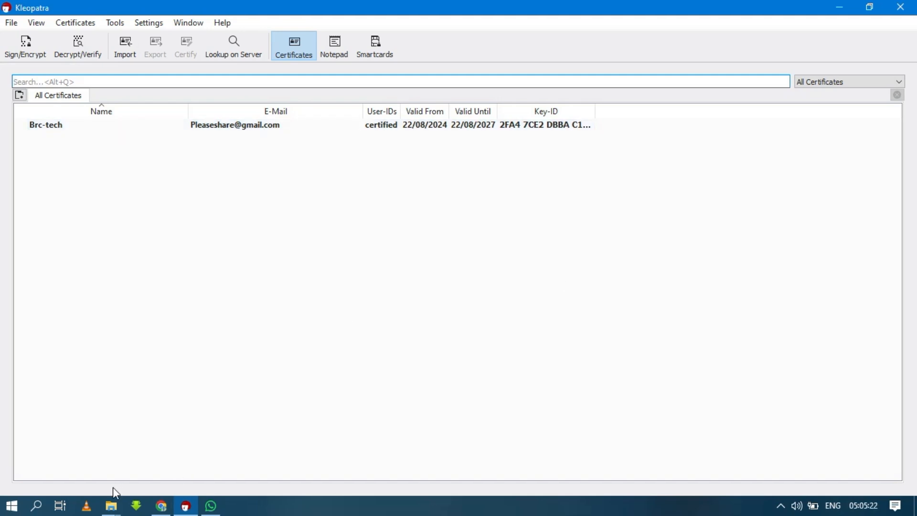
left_click(111, 505)
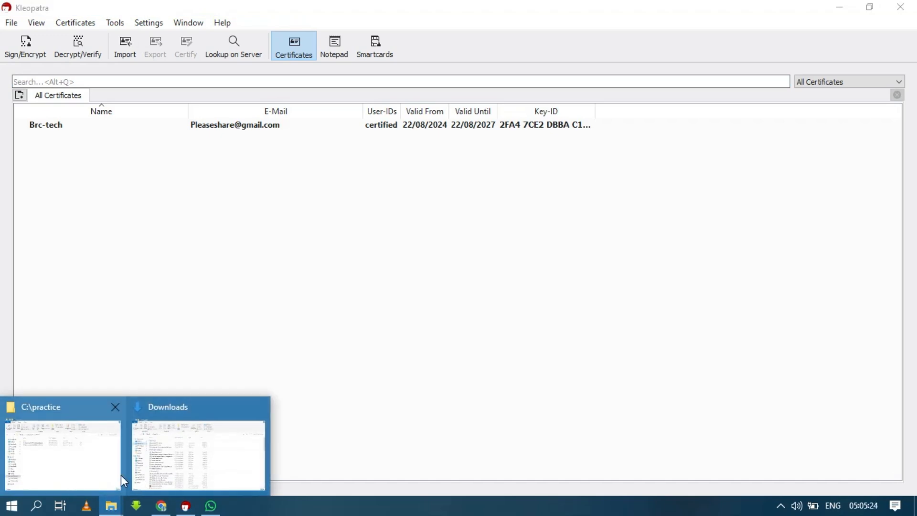
left_click(143, 473)
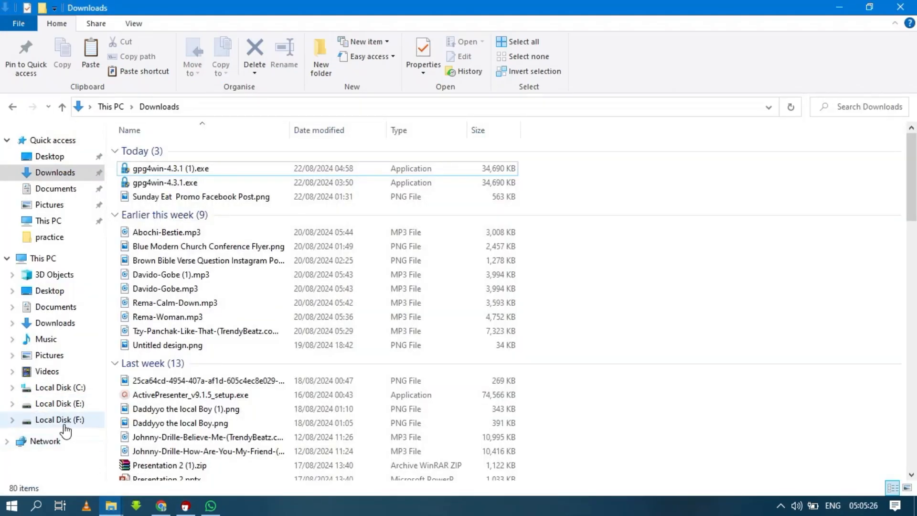
left_click(65, 426)
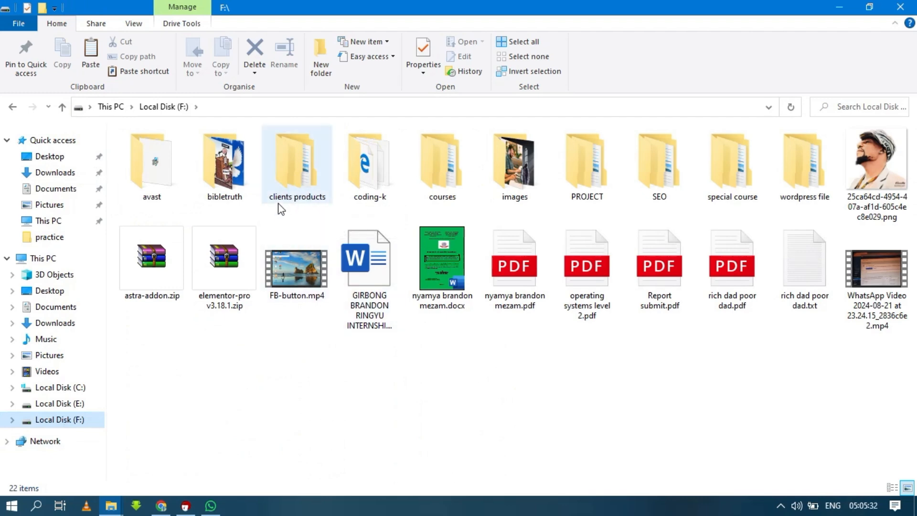
double_click(296, 199)
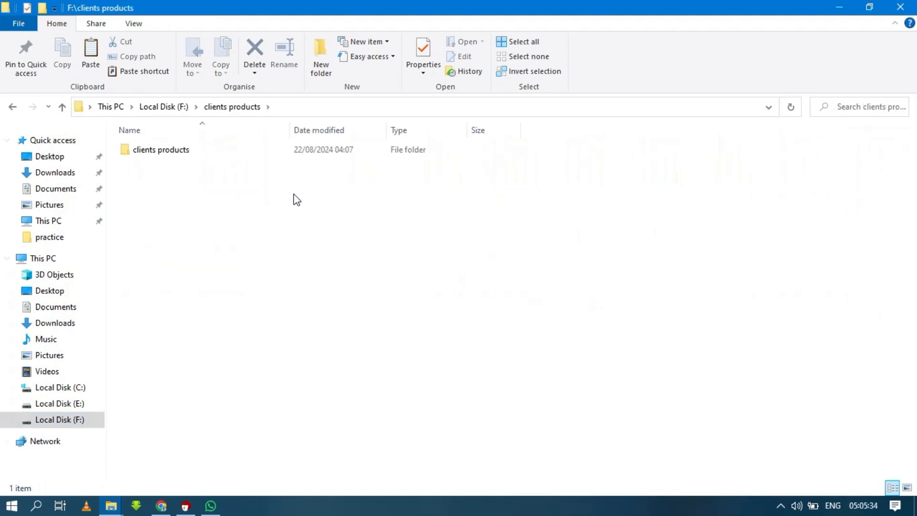
left_click(232, 155)
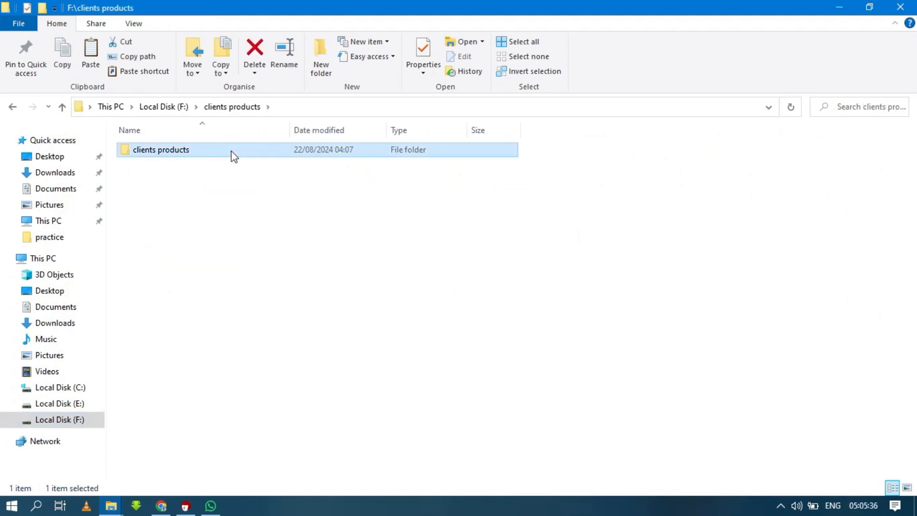
double_click(232, 156)
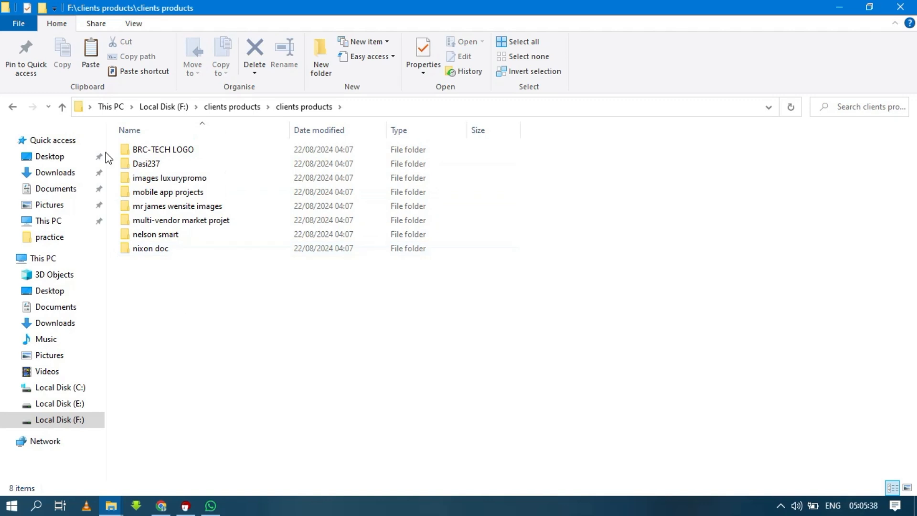
left_click(65, 109)
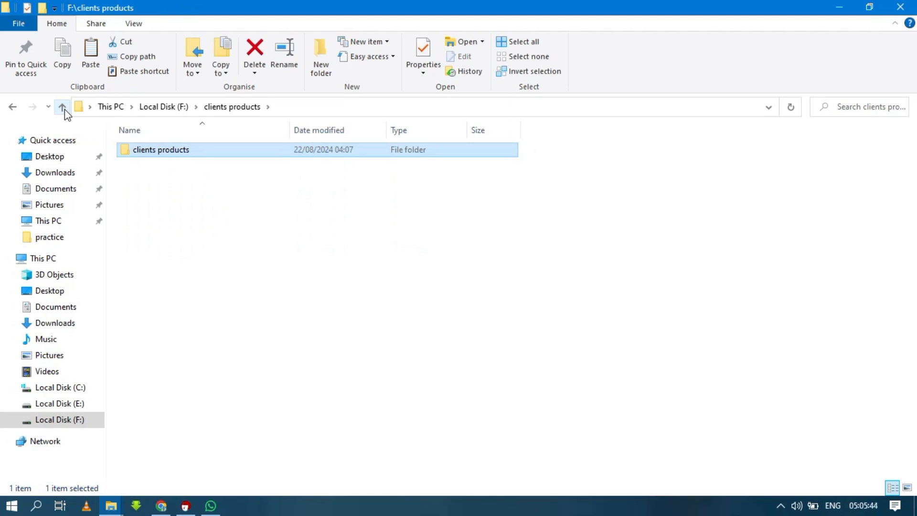
left_click(63, 107)
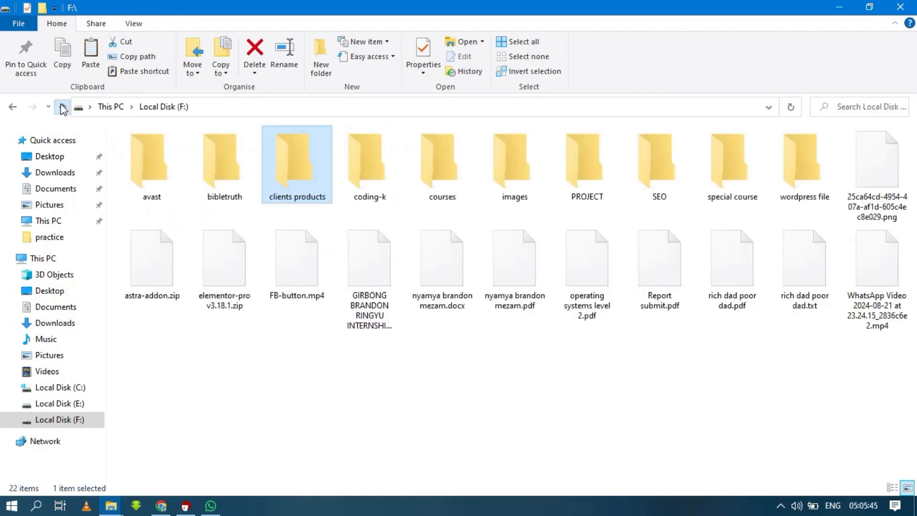
double_click(290, 192)
double_click(241, 156)
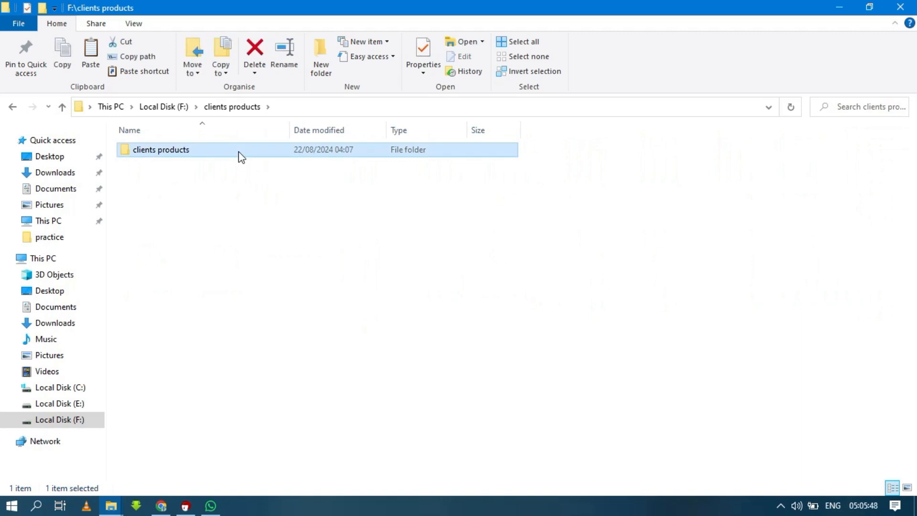
left_click(63, 107)
left_click(62, 106)
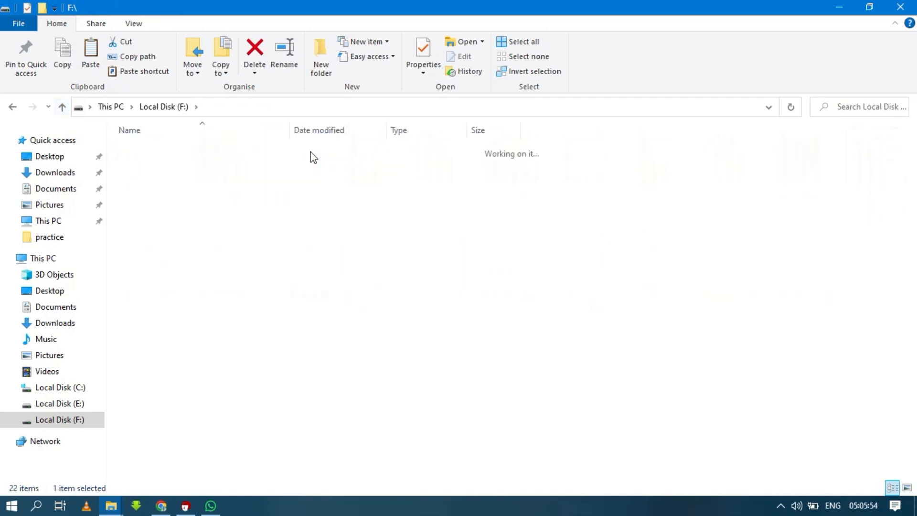
double_click(311, 153)
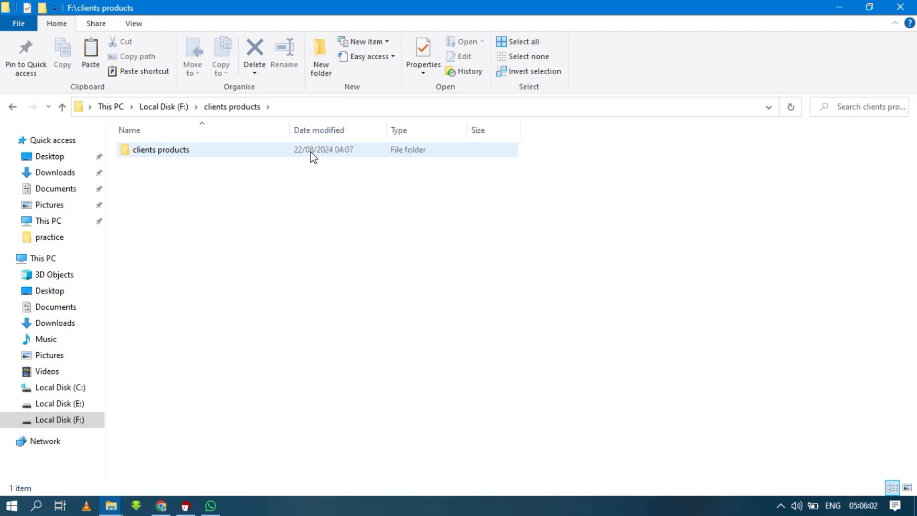
left_click(64, 107)
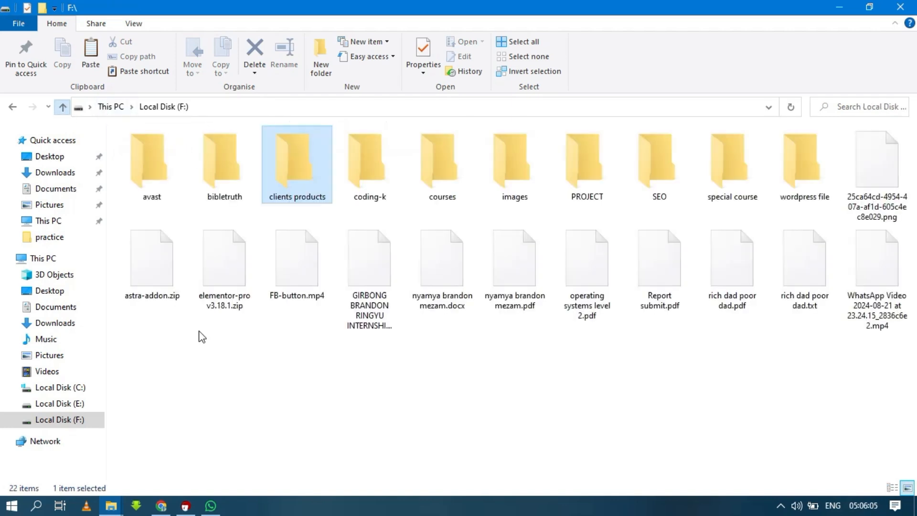
left_click(191, 510)
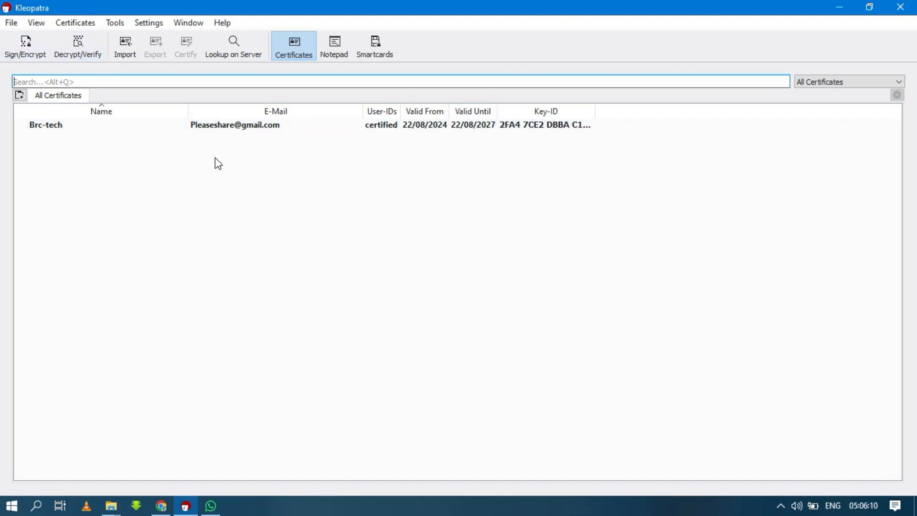
Step: Pick F:\clients products as the folder to sign and encrypt
left_click(16, 23)
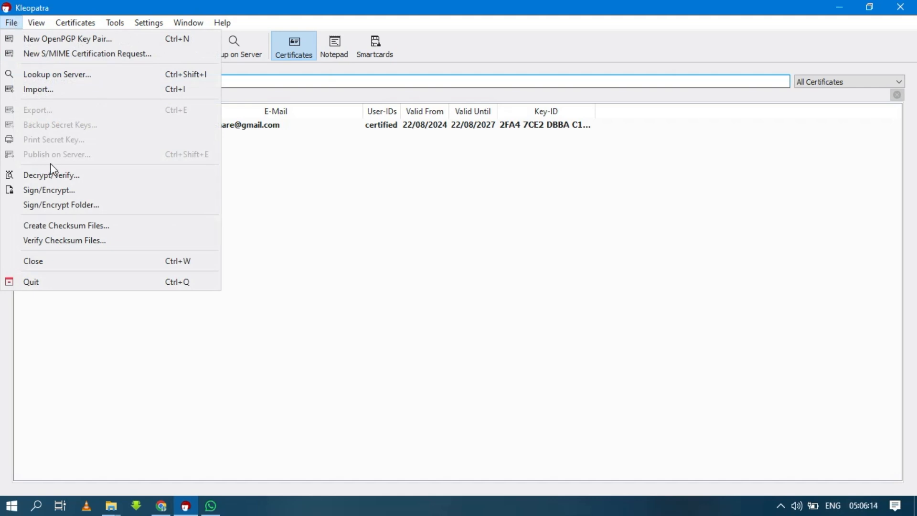
left_click(74, 206)
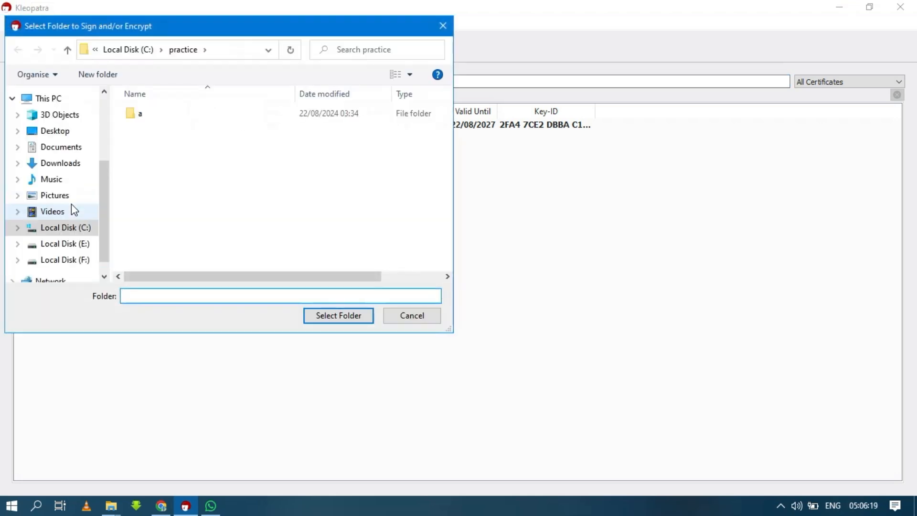
left_click(74, 258)
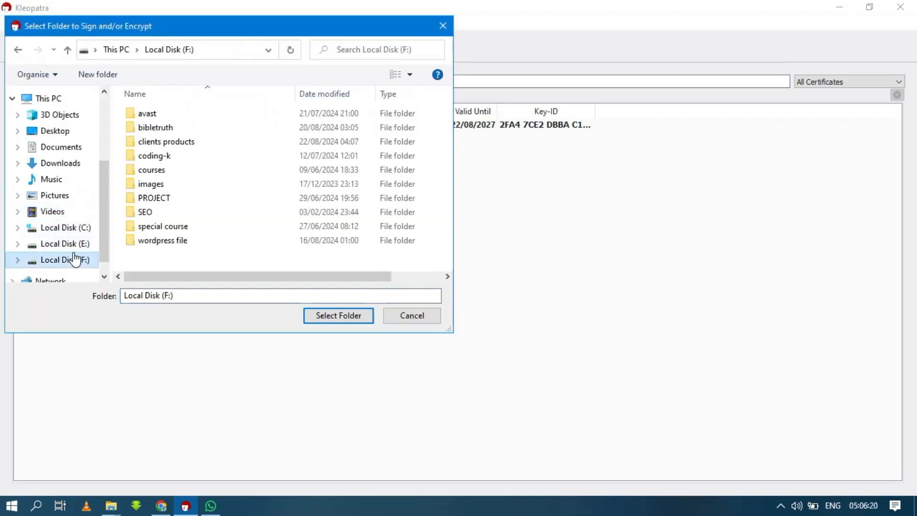
left_click(162, 144)
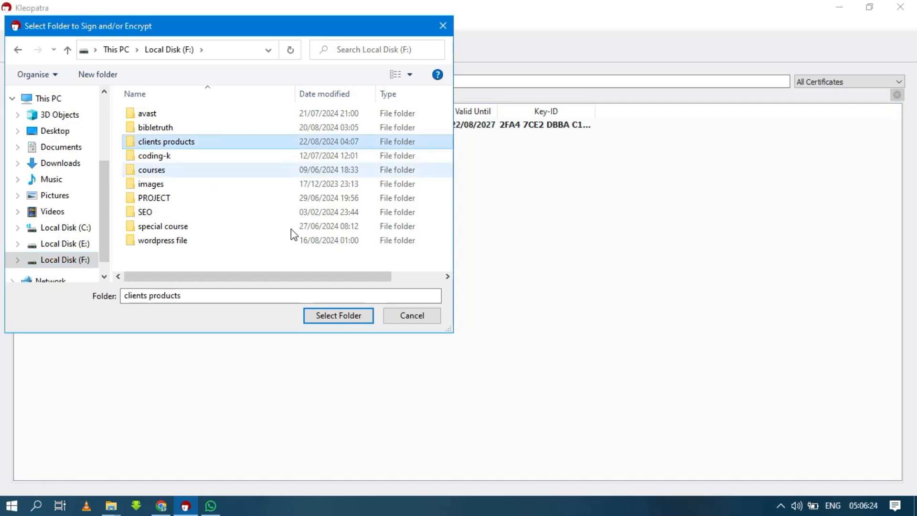
left_click(326, 316)
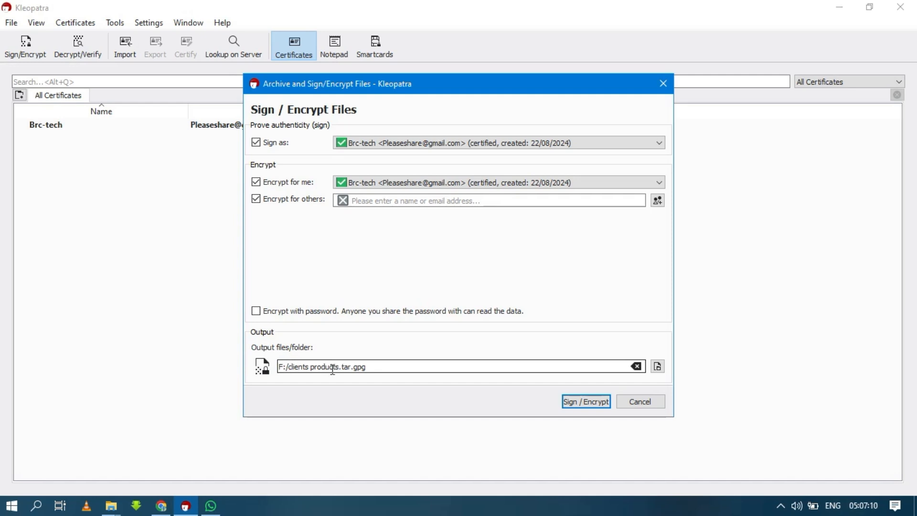
Step: Sign and encrypt clients products with Brc-tech into F:/clients products.tar.gpg
left_click(586, 402)
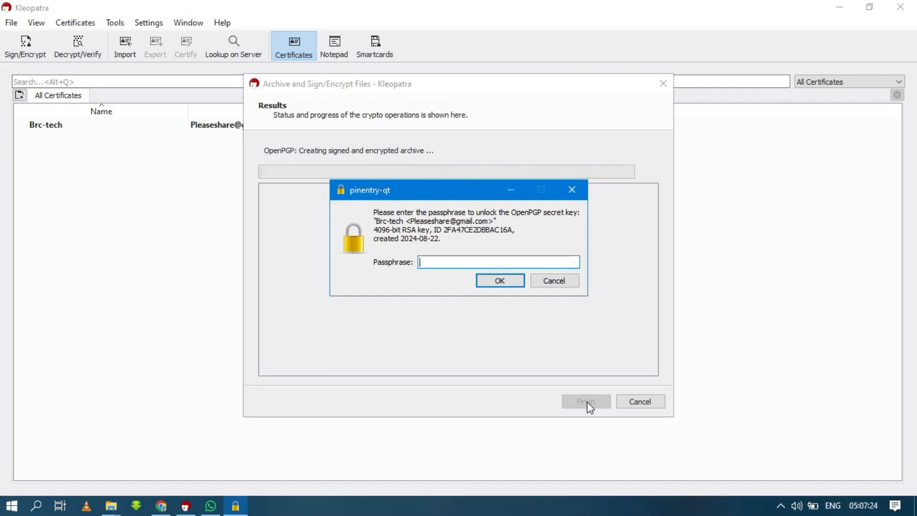
Step: Unlock the Brc-tech key with its passphrase and close the successful encryption results
type("*********")
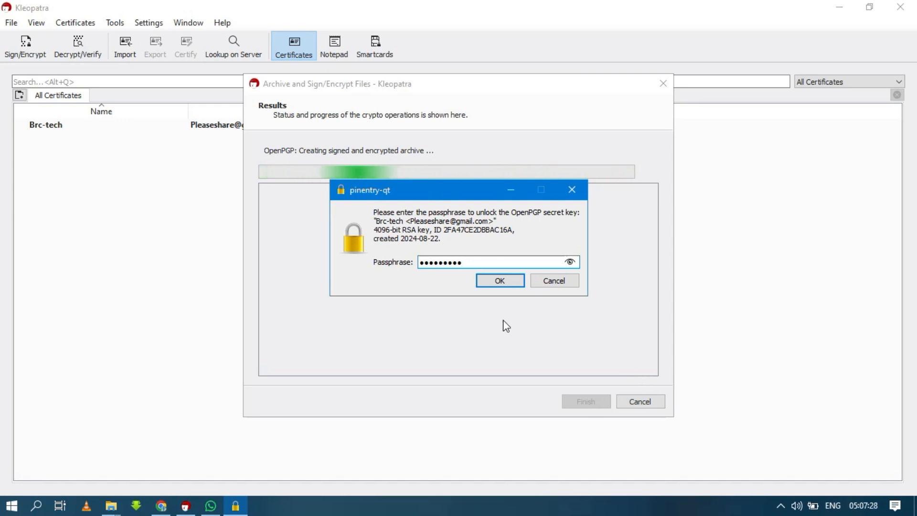
left_click(488, 281)
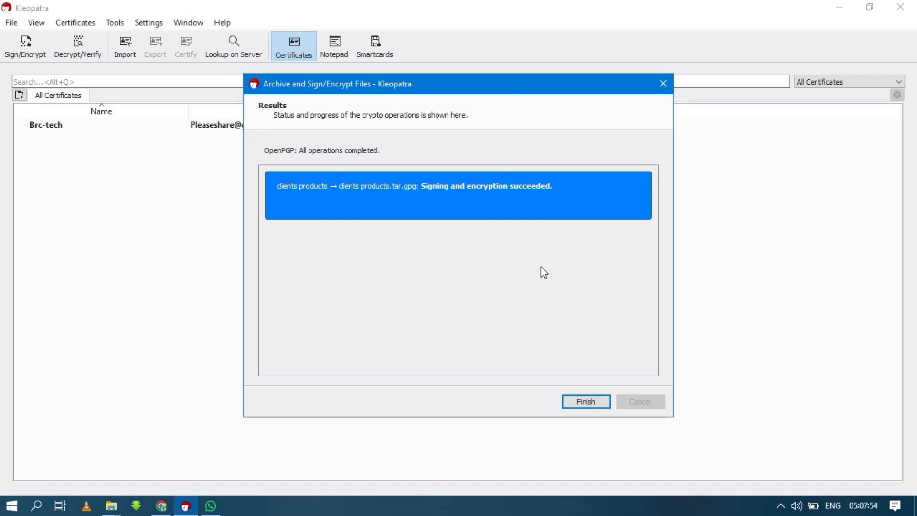
left_click(583, 401)
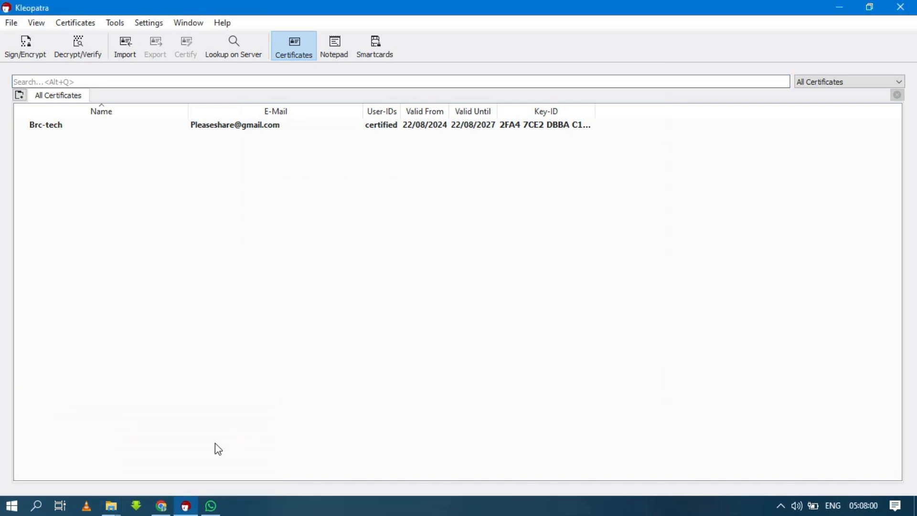
left_click(119, 507)
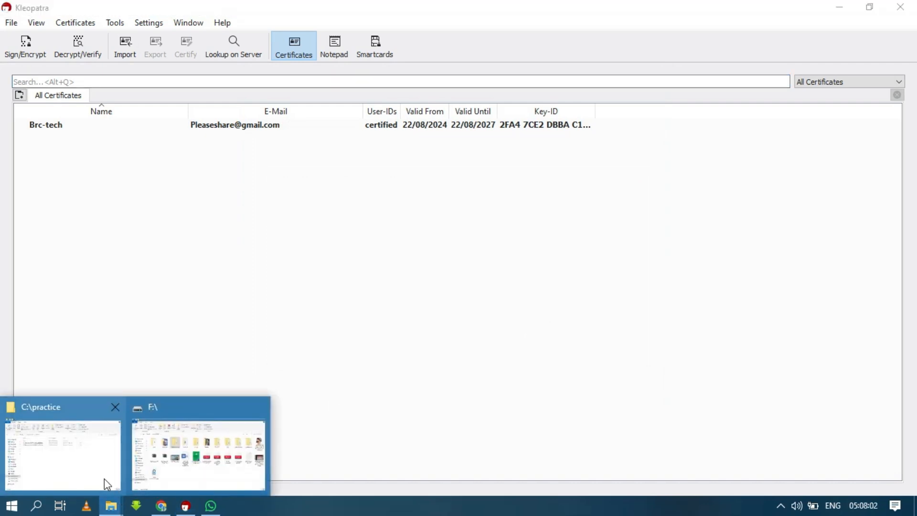
Step: Bring up drive F: and open clients products.tar.gpg in Kleopatra for decryption
left_click(193, 456)
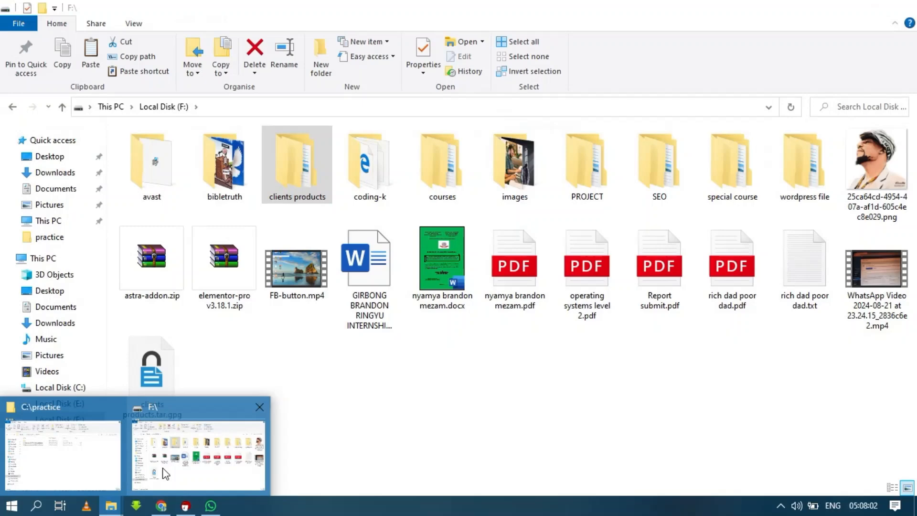
left_click(305, 410)
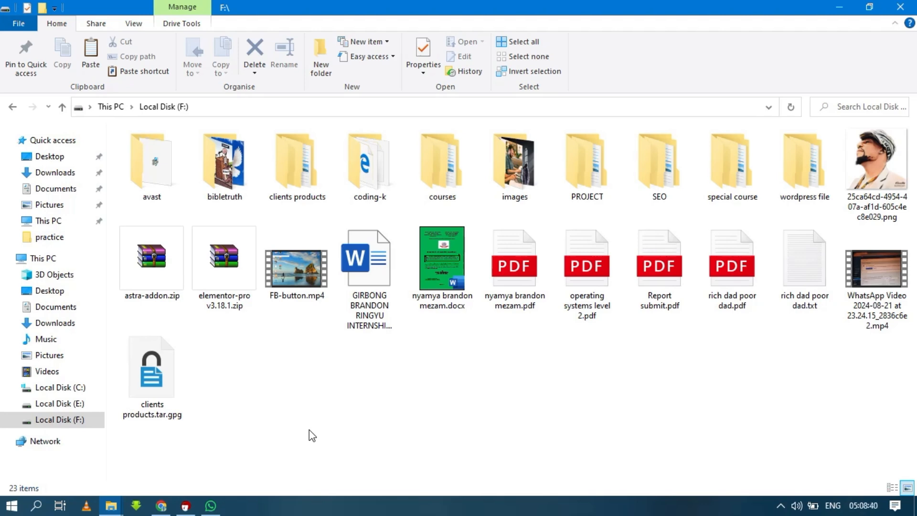
left_click(163, 380)
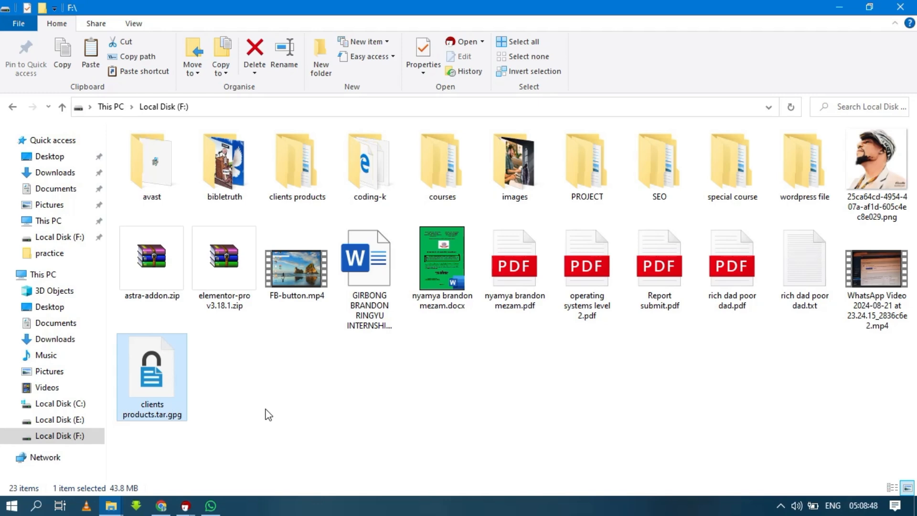
left_click(265, 409)
double_click(152, 372)
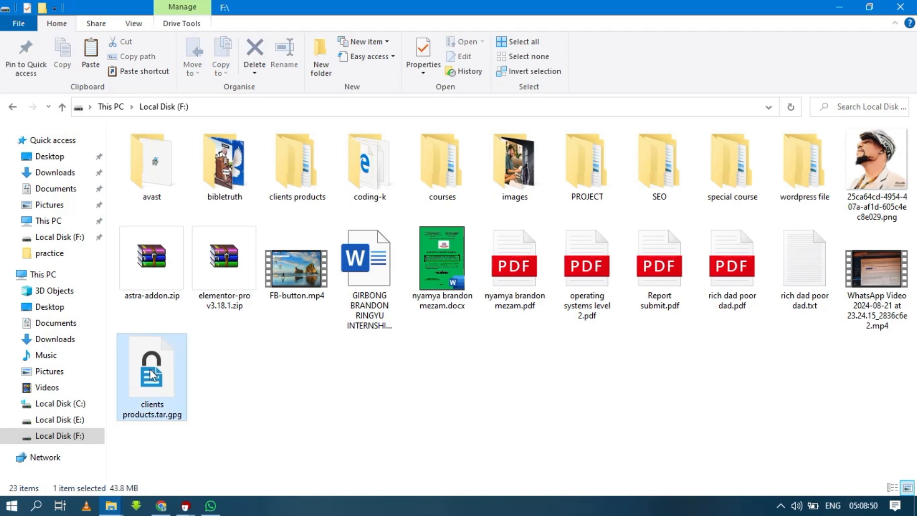
left_click(285, 397)
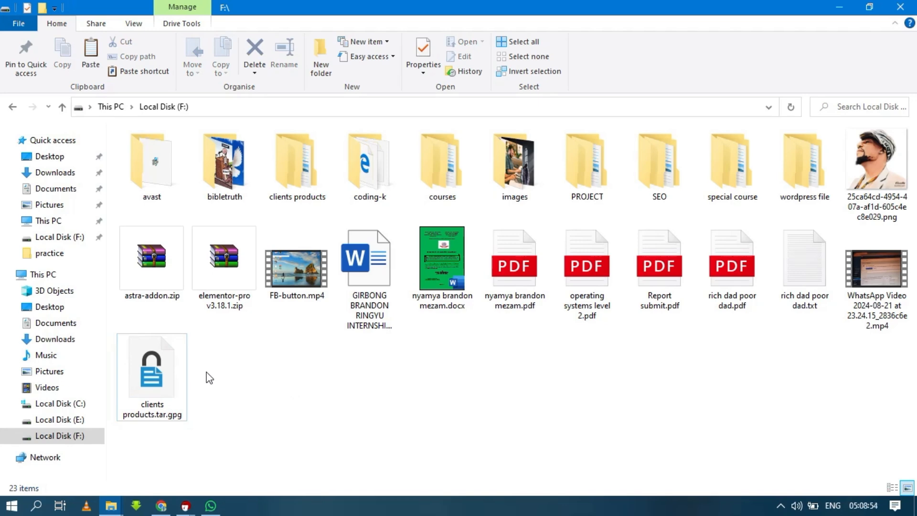
left_click(302, 167)
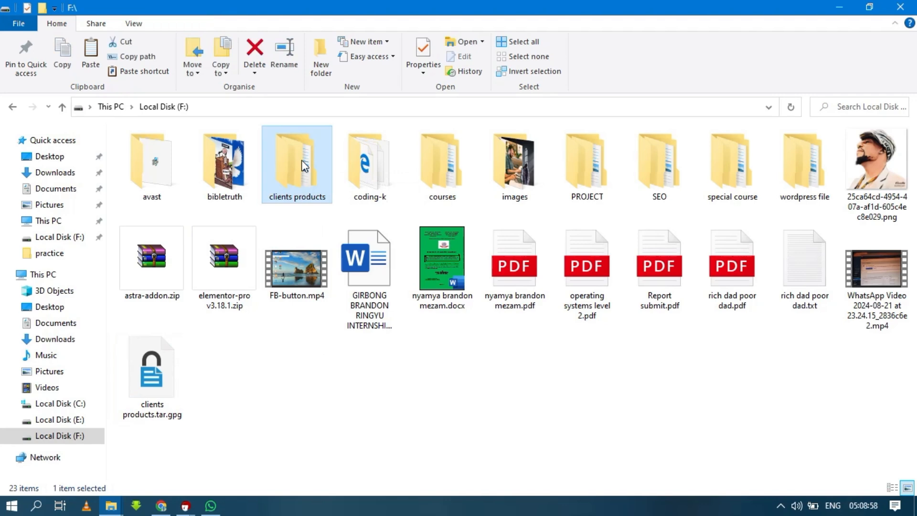
Step: Delete the clients products folder so only the 43.8 MB clients products.tar.gpg remains on F:
right_click(301, 167)
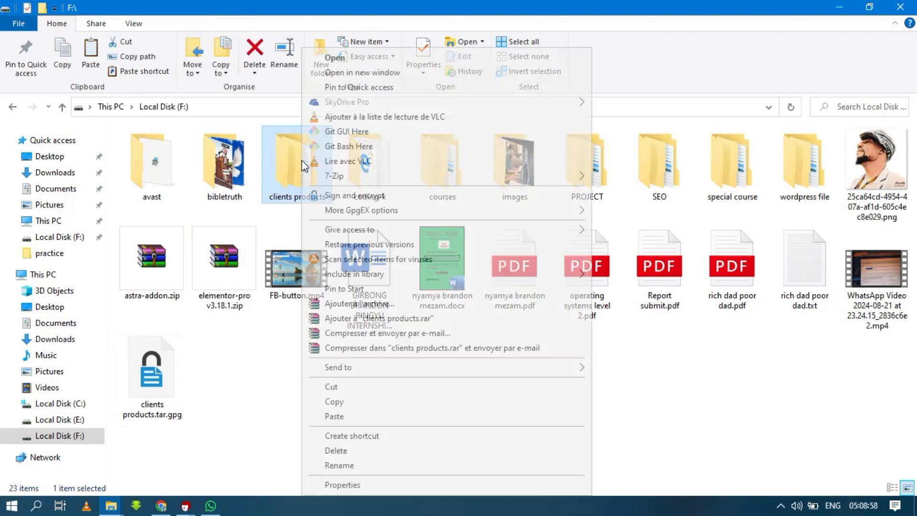
left_click(342, 450)
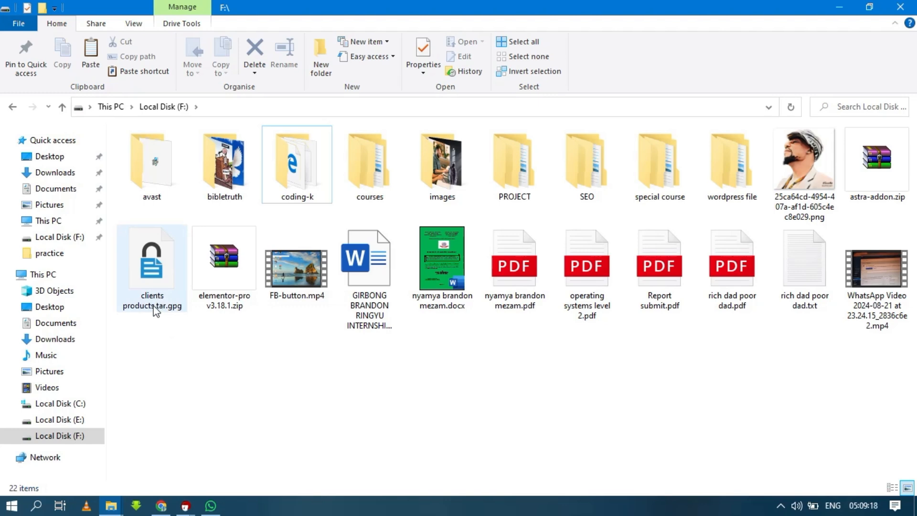
left_click(154, 253)
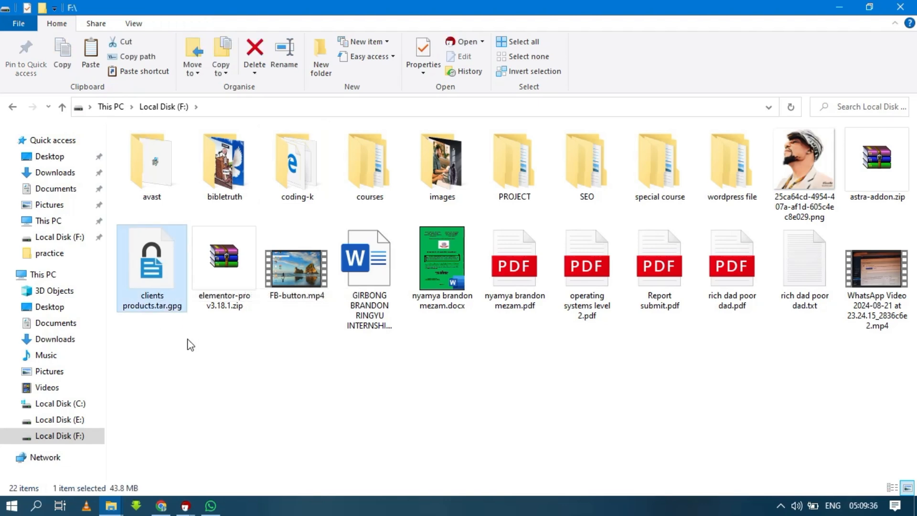
left_click(216, 357)
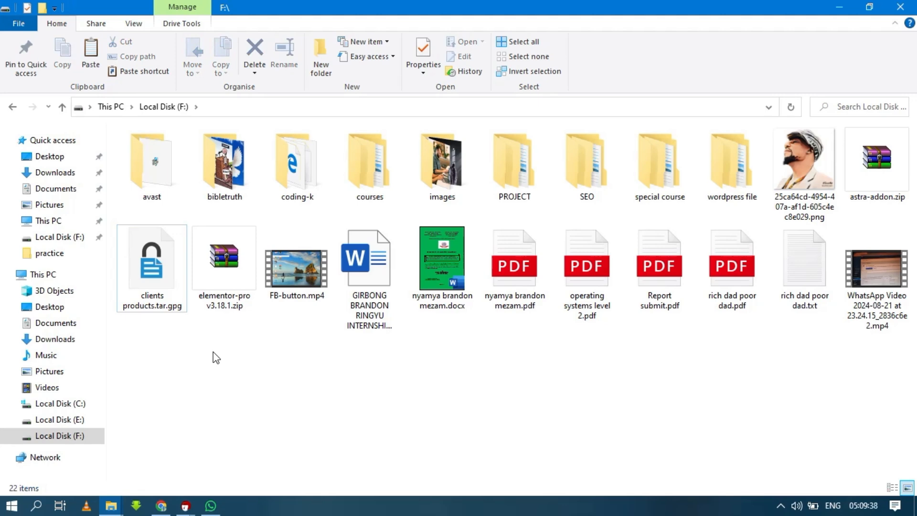
Step: Close the three Decrypt/Verify result windows, discarding the output, then select Brc-tech
left_click(853, 8)
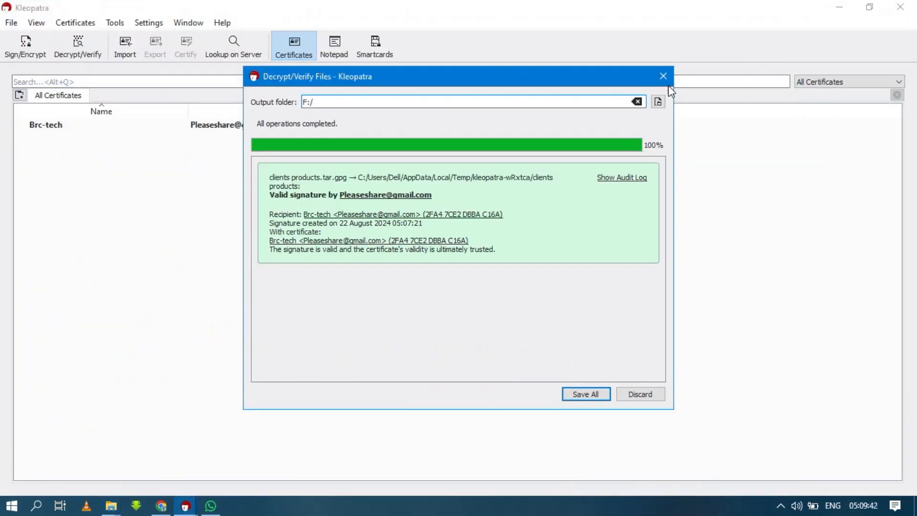
left_click(664, 82)
left_click(645, 394)
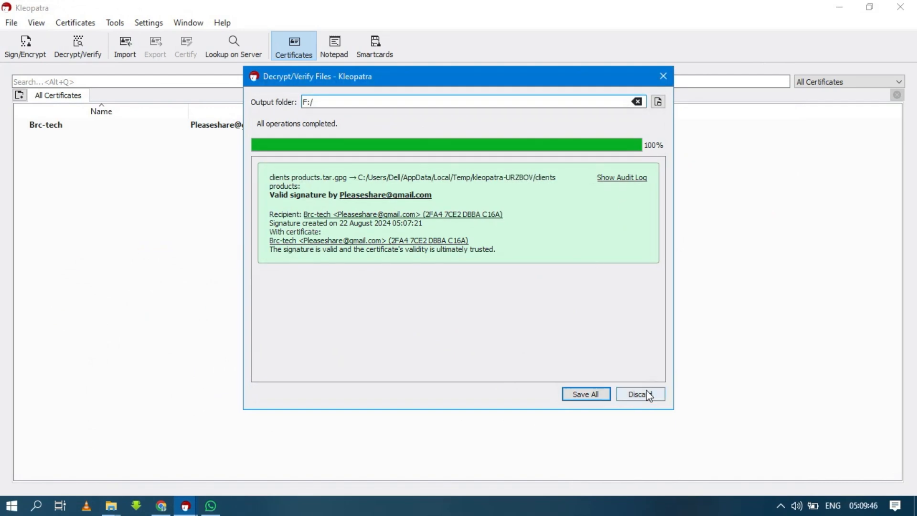
left_click(648, 395)
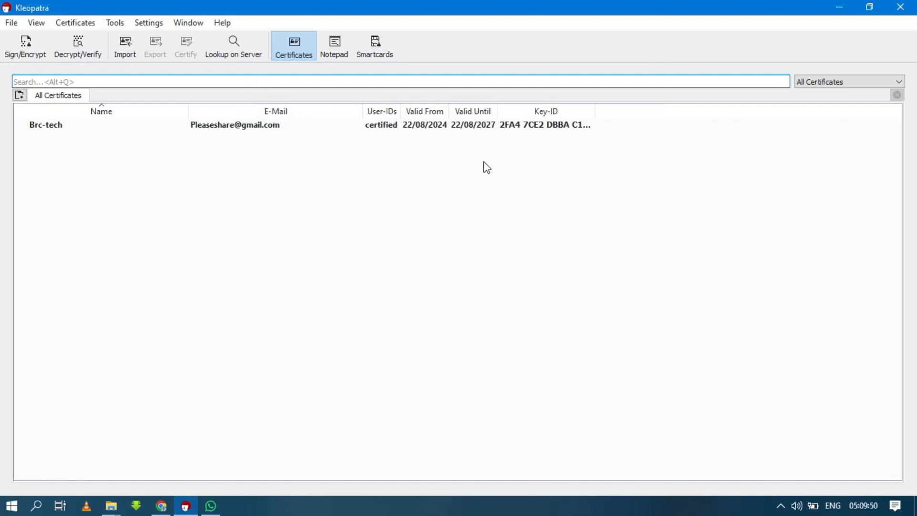
left_click(471, 127)
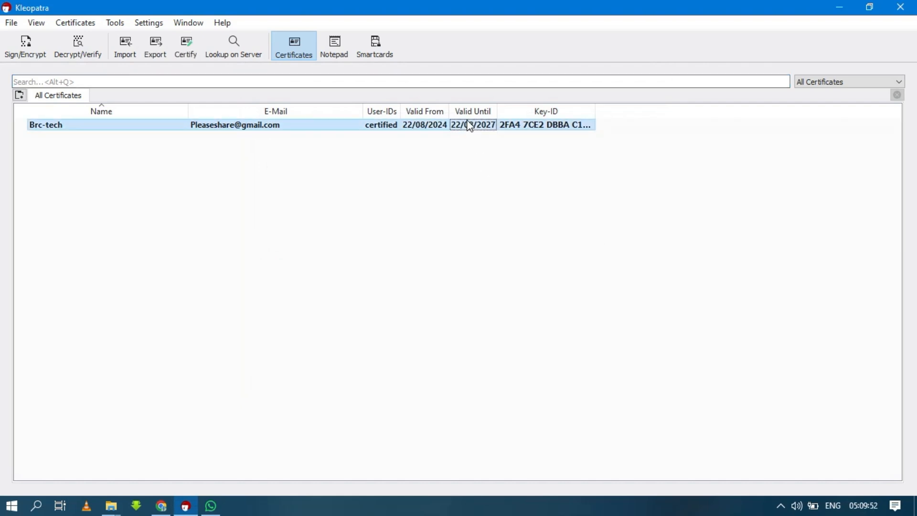
Step: Delete the Brc-tech certificate and permanently remove its secret key and subkey
right_click(467, 122)
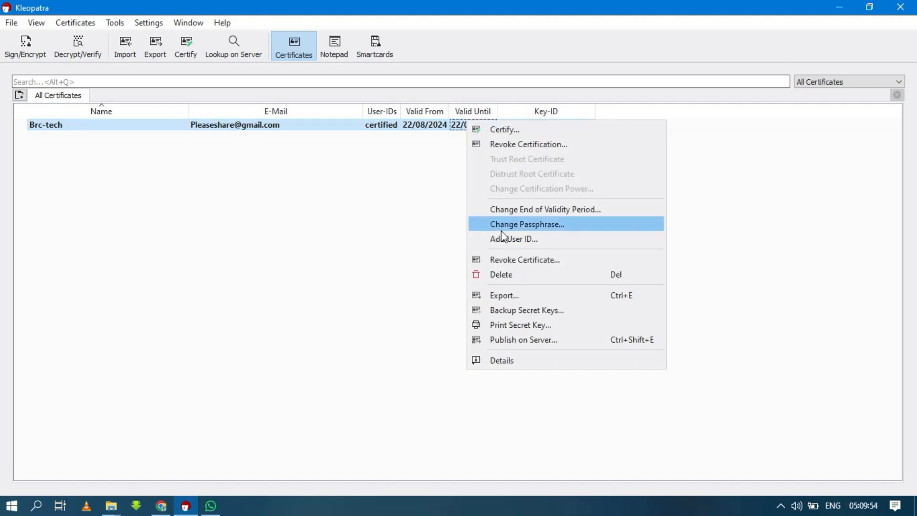
left_click(506, 274)
left_click(581, 375)
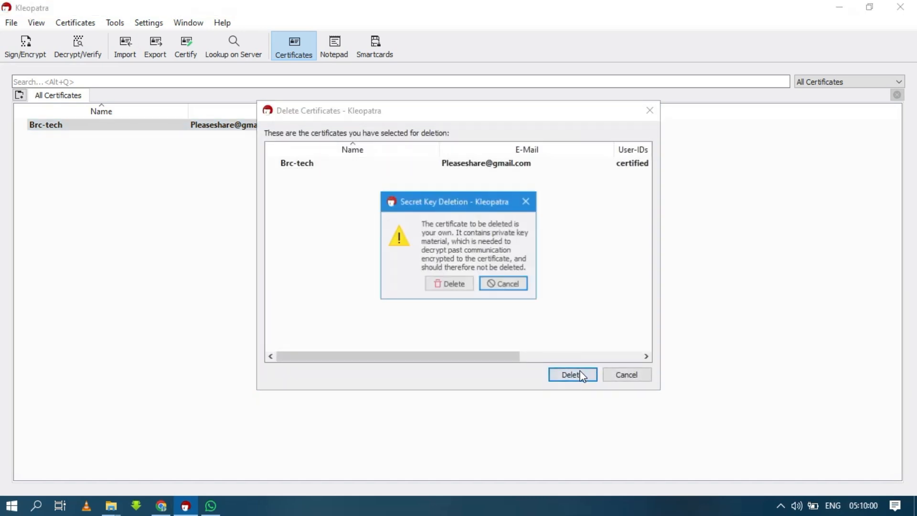
left_click(454, 282)
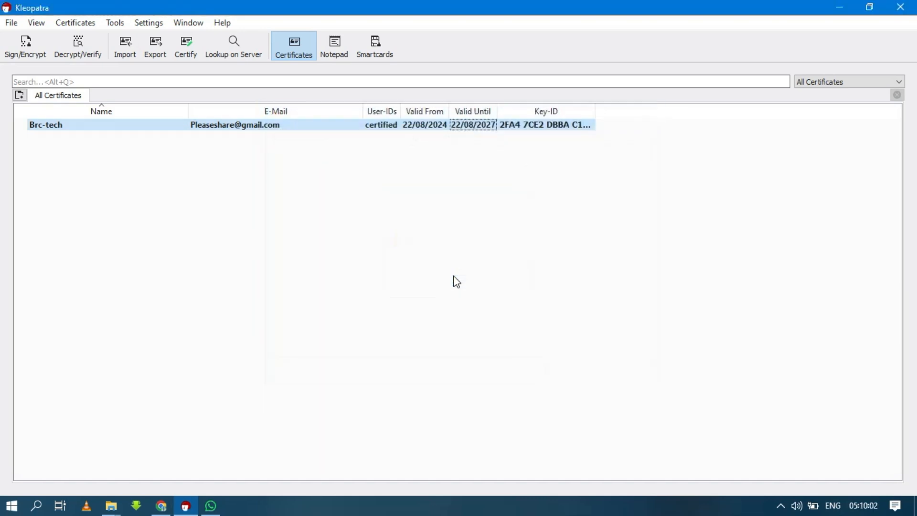
left_click(512, 283)
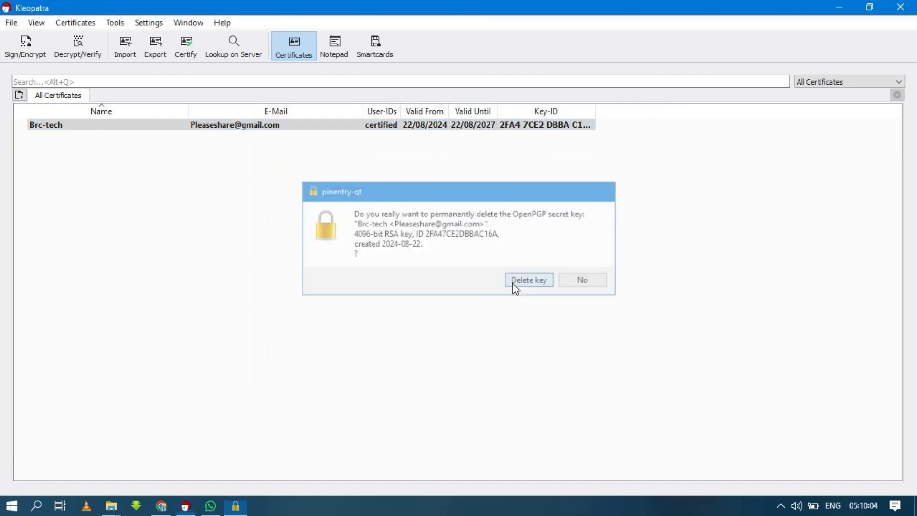
left_click(543, 280)
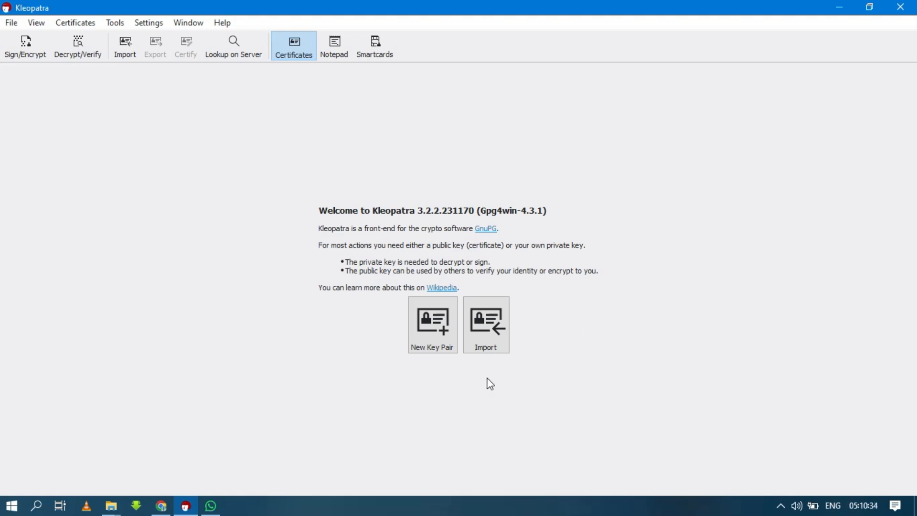
Step: Import Brc-tech_0xDBBAC16A_SECRET.asc and confirm Brc-tech as your own certificate
left_click(484, 351)
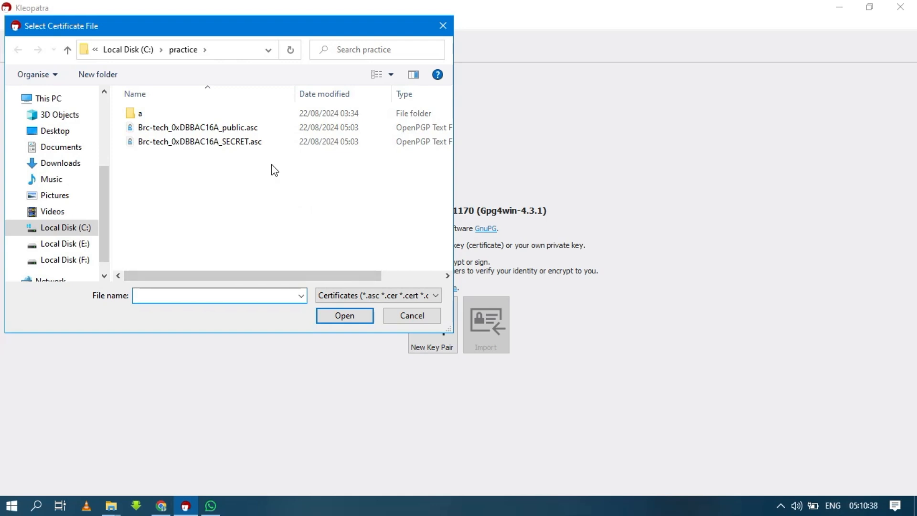
left_click(251, 144)
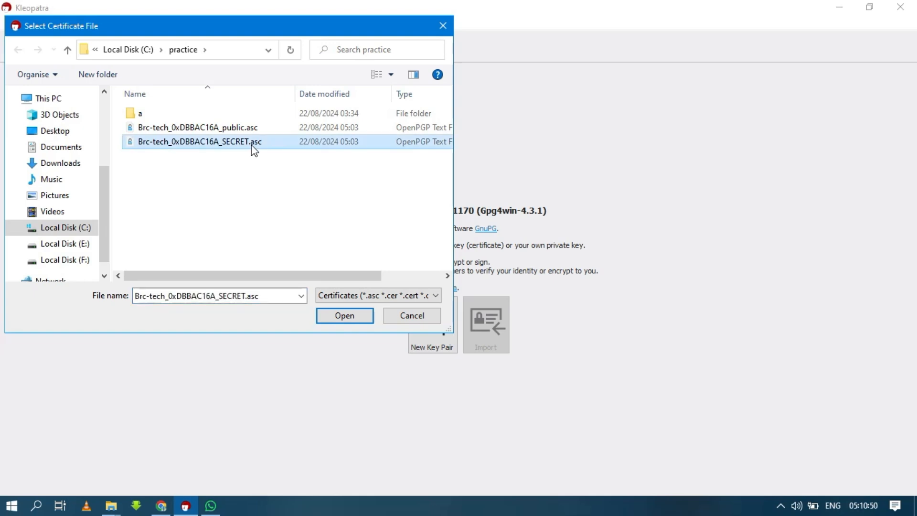
left_click(345, 316)
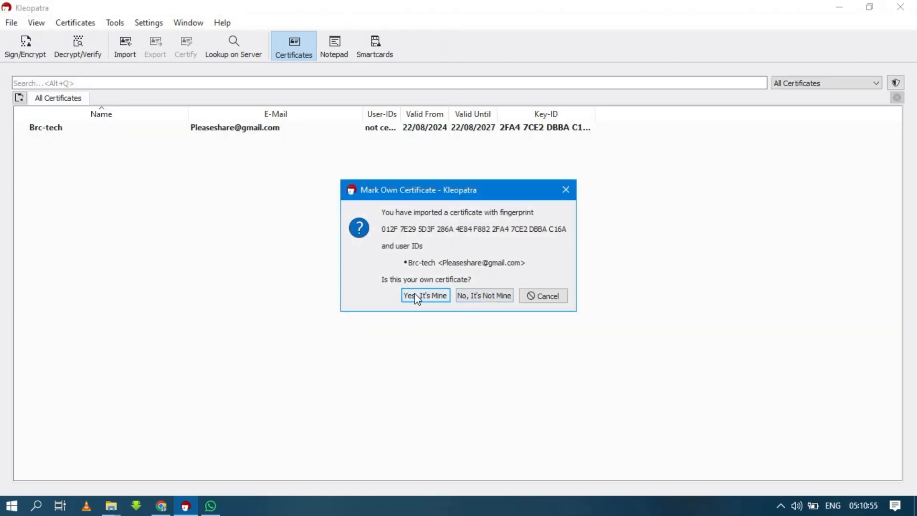
left_click(416, 296)
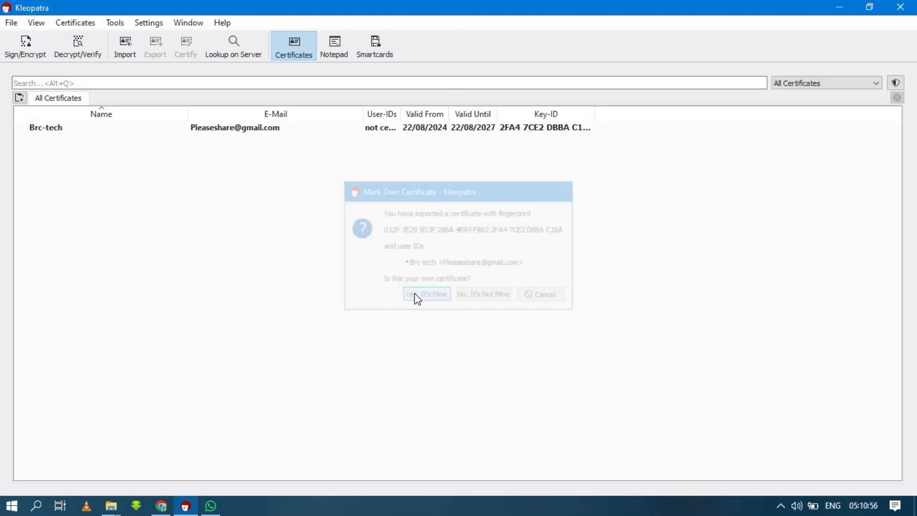
Step: Decrypt clients products.tar.gpg from F: and save all output, restoring the clients products folder
left_click(571, 301)
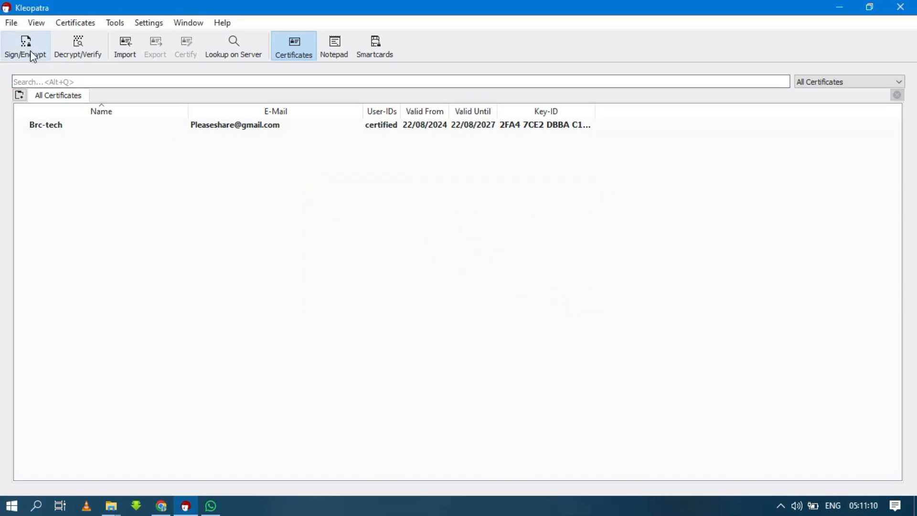
left_click(80, 56)
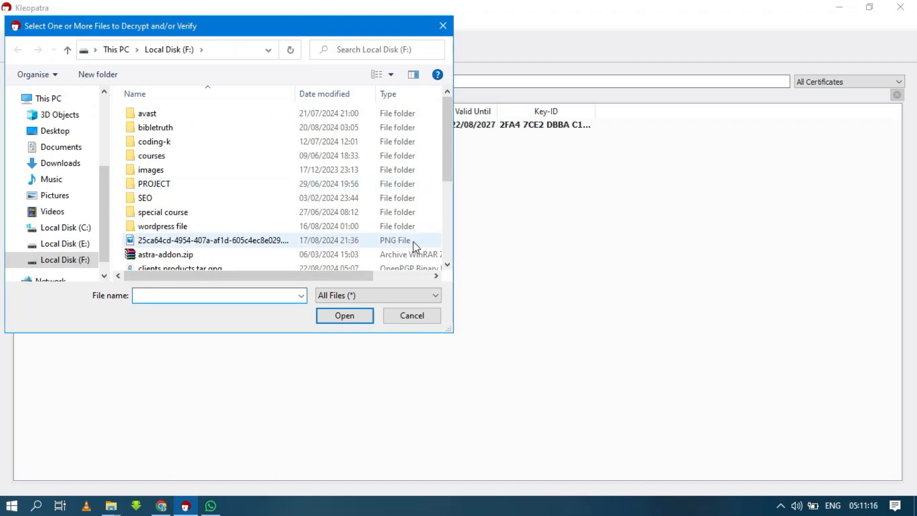
left_click(448, 266)
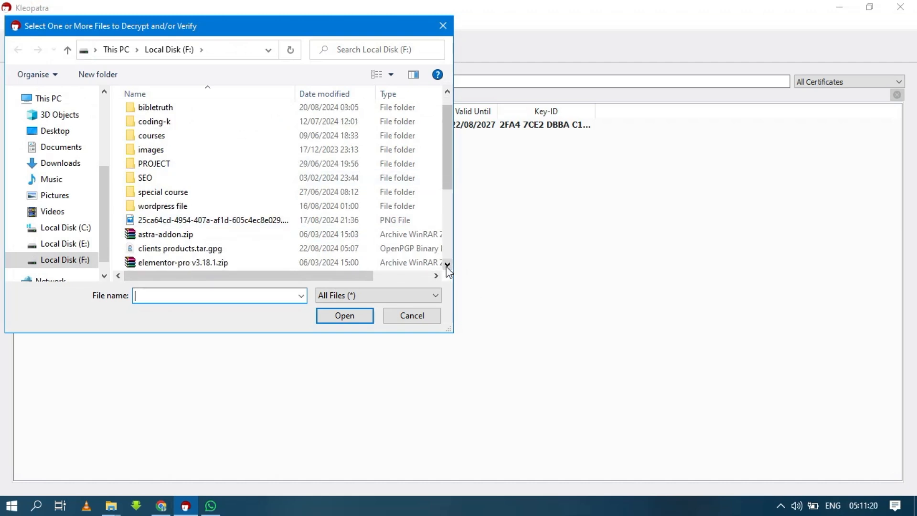
left_click(447, 265)
left_click(447, 264)
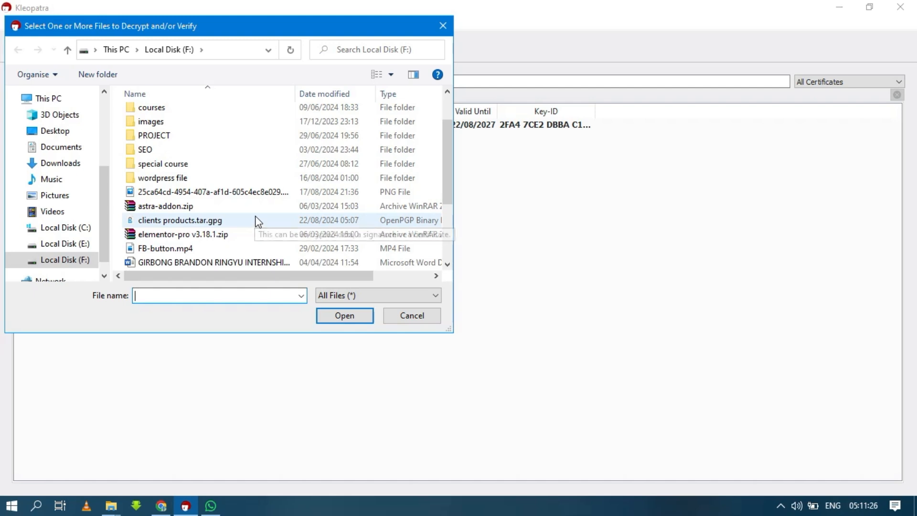
left_click(214, 221)
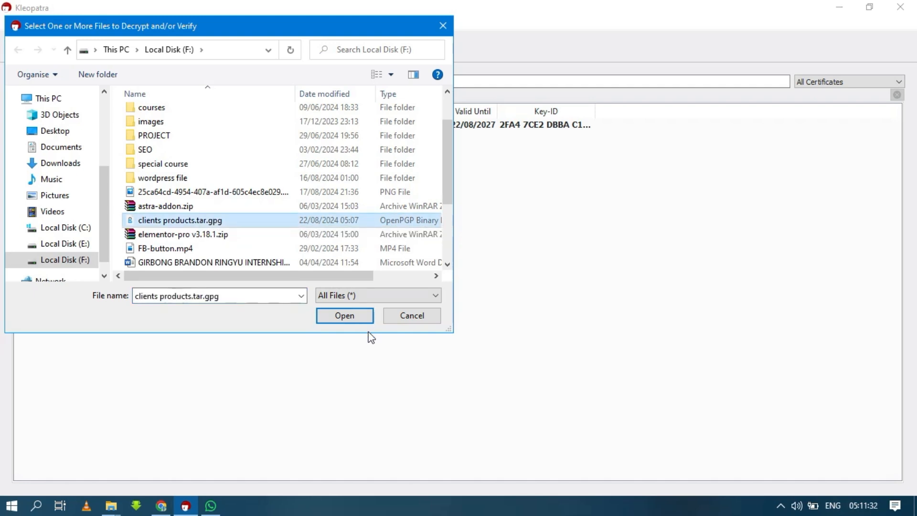
left_click(345, 316)
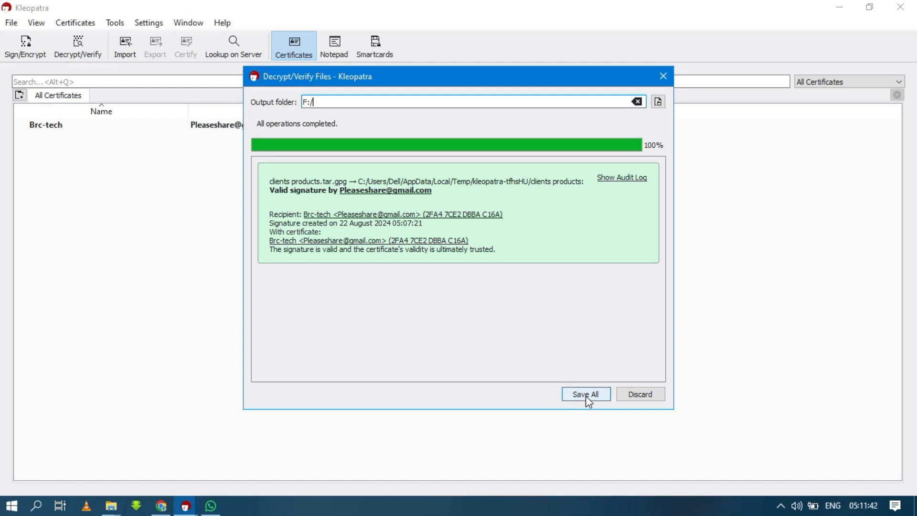
left_click(585, 395)
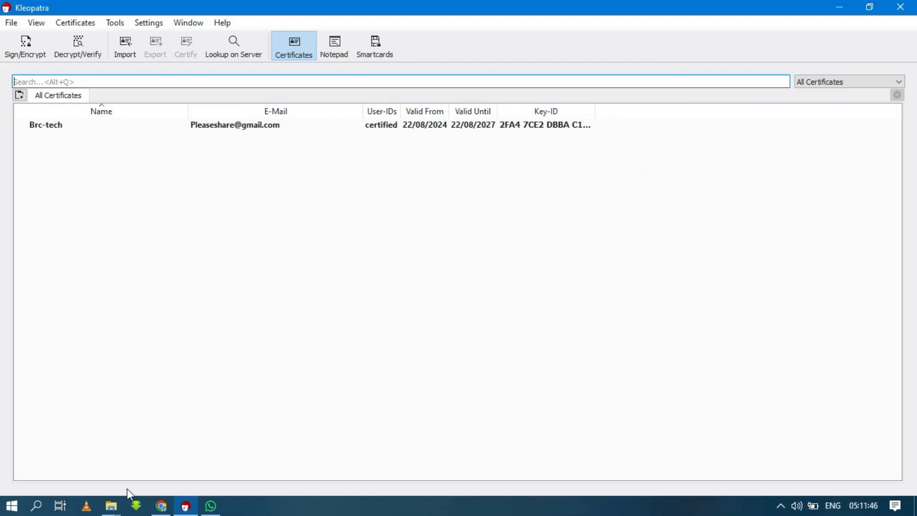
Step: In File Explorer on drive F, drill into the three nested decrypted clients products folders
mouse_move(117, 508)
left_click(177, 476)
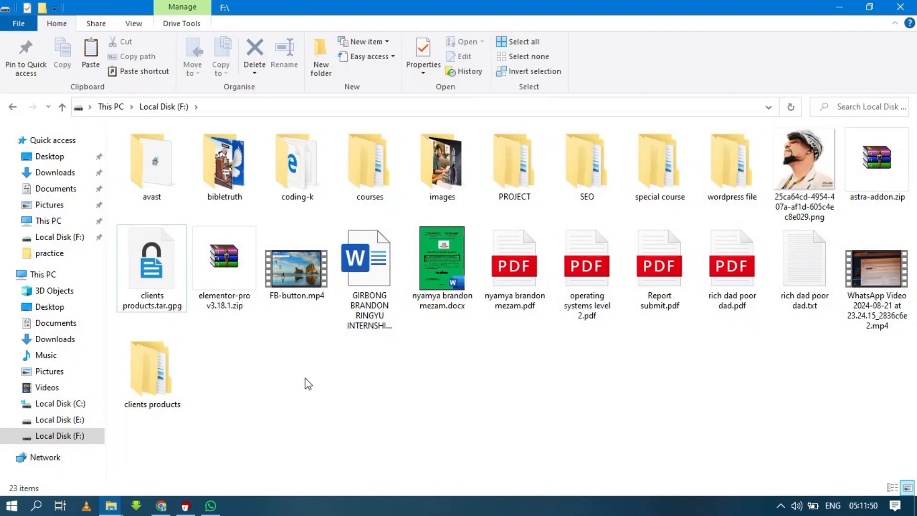
double_click(165, 380)
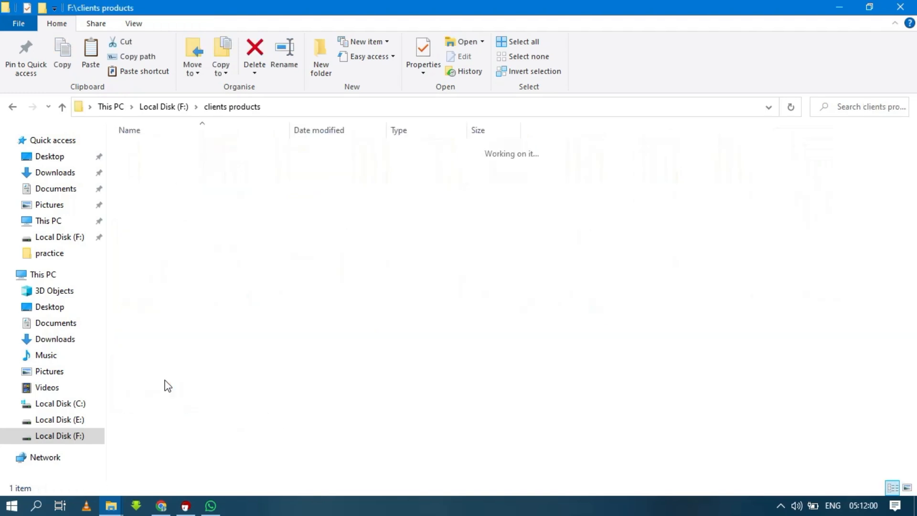
double_click(203, 159)
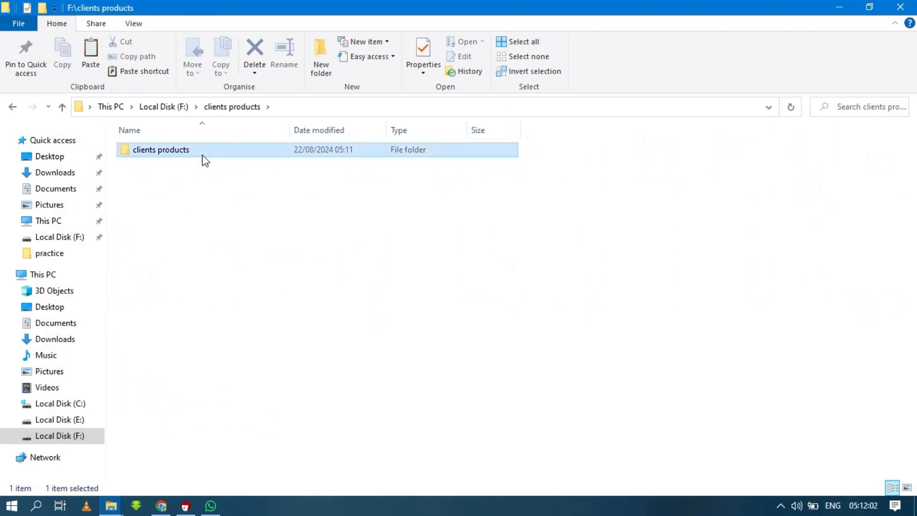
double_click(137, 150)
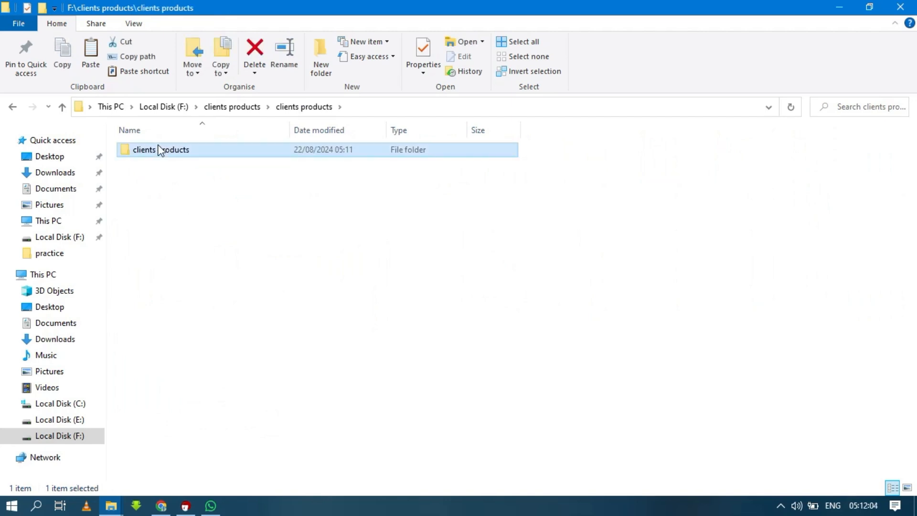
Step: Move back up through the clients products folders to F:\, which lists 23 items
left_click(62, 107)
left_click(64, 107)
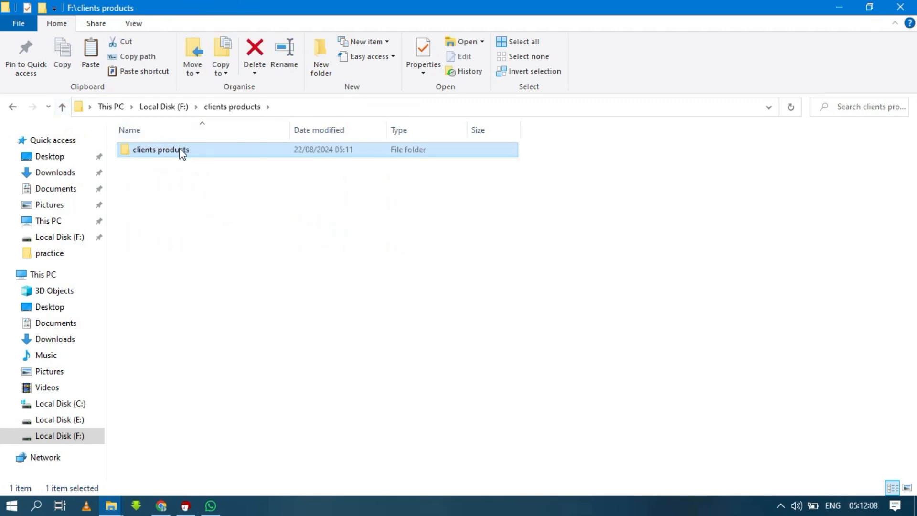
double_click(182, 152)
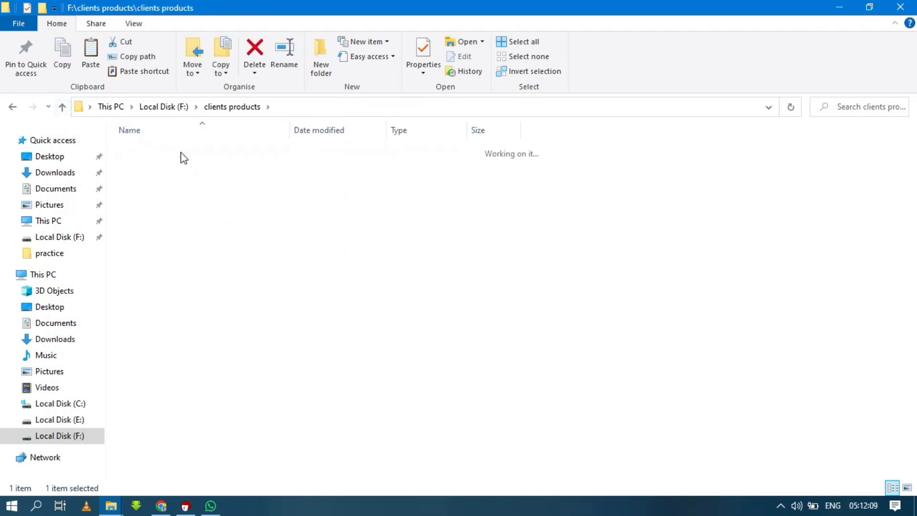
left_click(63, 107)
left_click(63, 107)
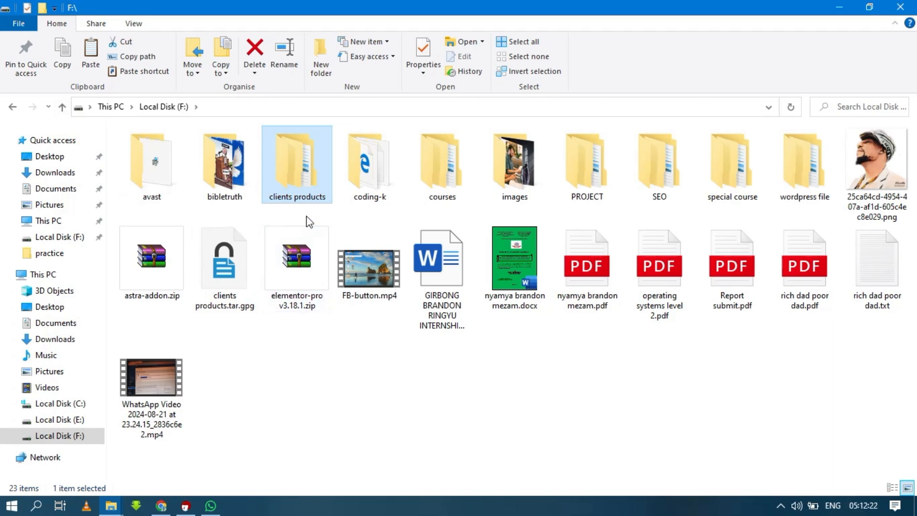
left_click(313, 334)
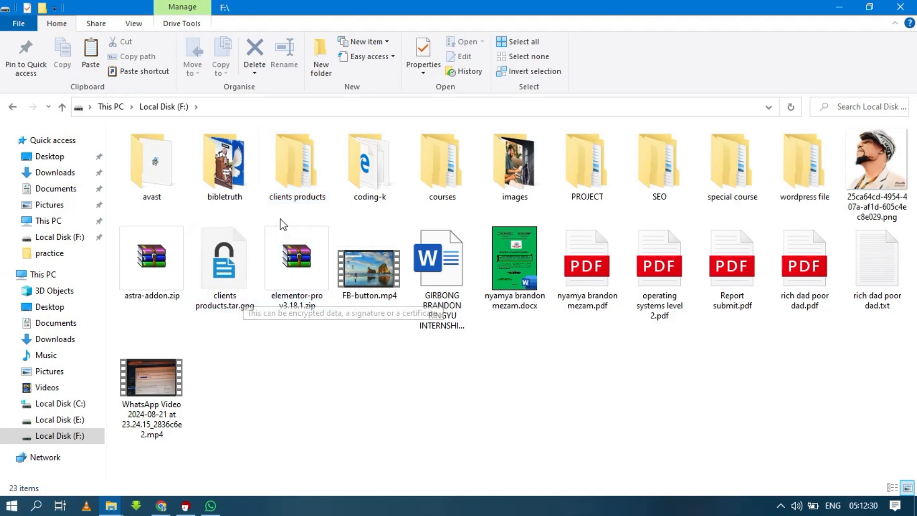
double_click(294, 195)
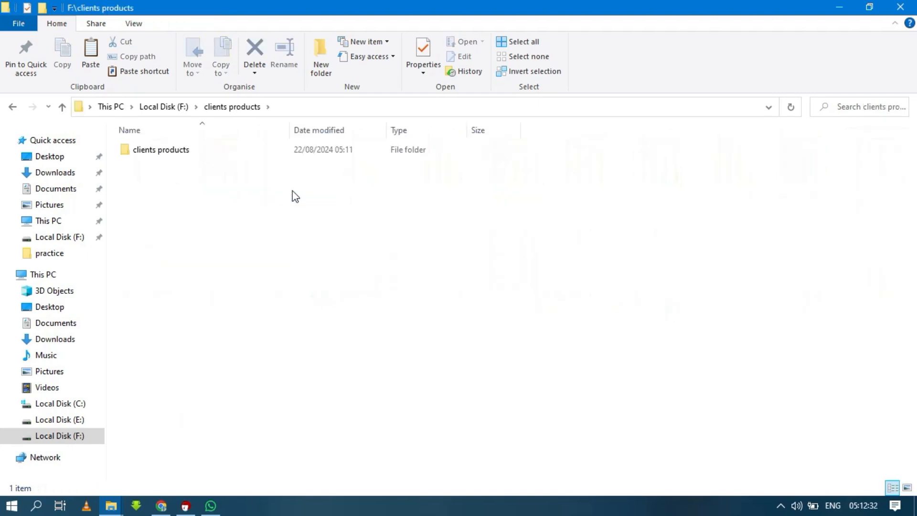
double_click(288, 157)
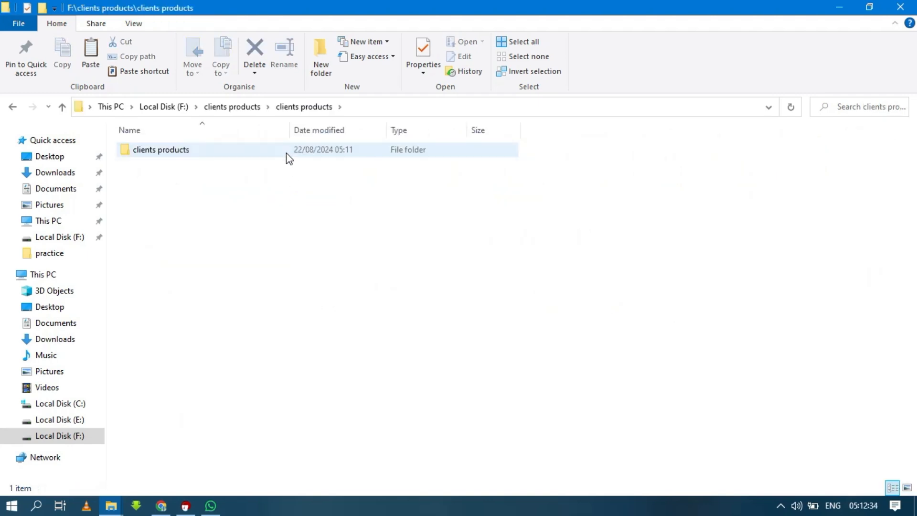
double_click(288, 152)
double_click(287, 153)
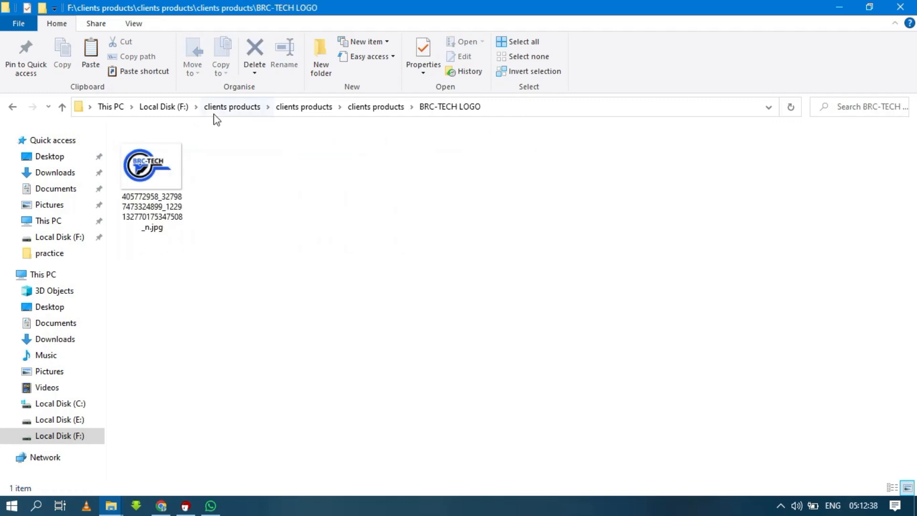
left_click(62, 107)
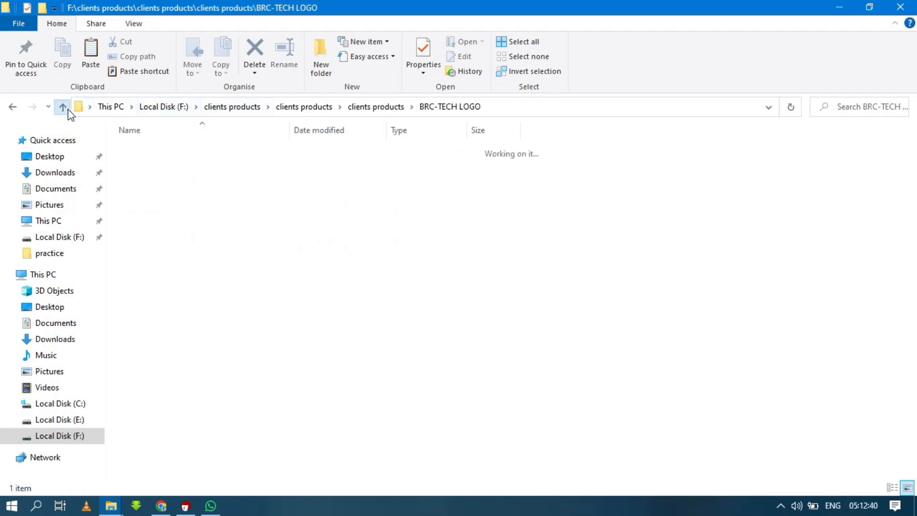
left_click(63, 107)
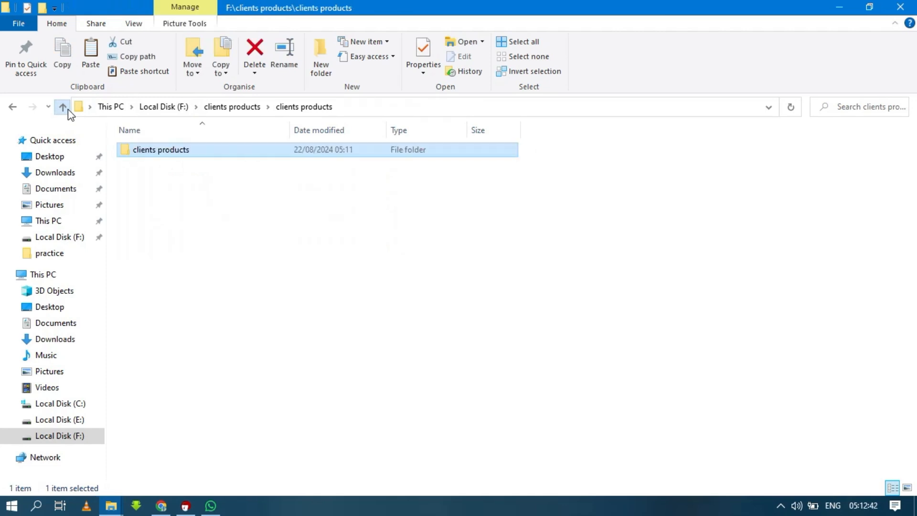
left_click(63, 107)
left_click(62, 107)
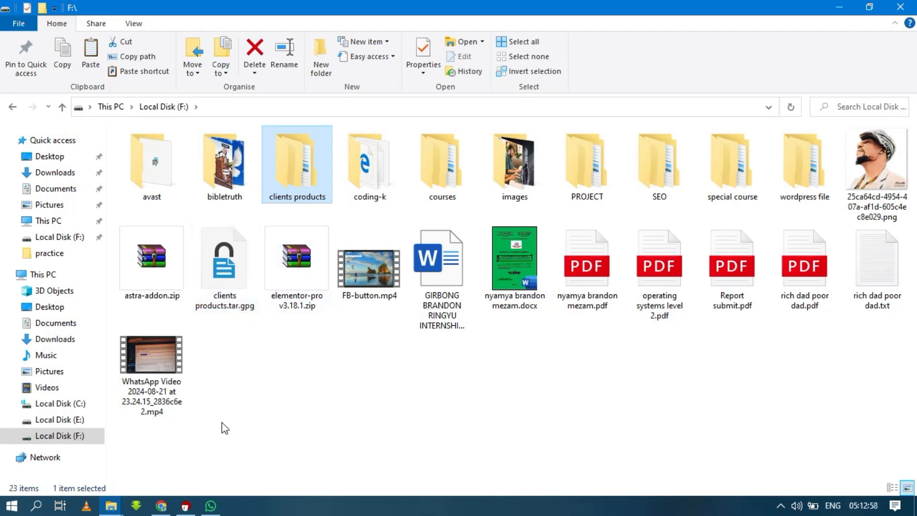
left_click(256, 460)
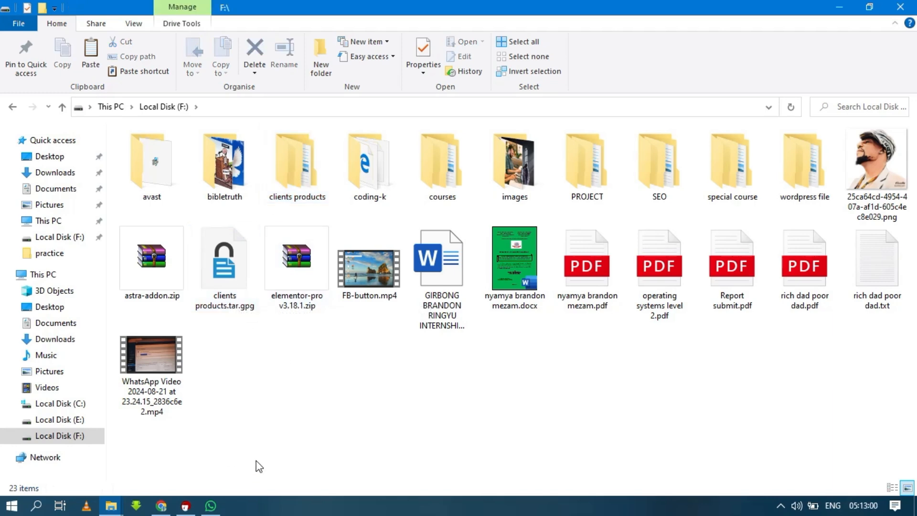